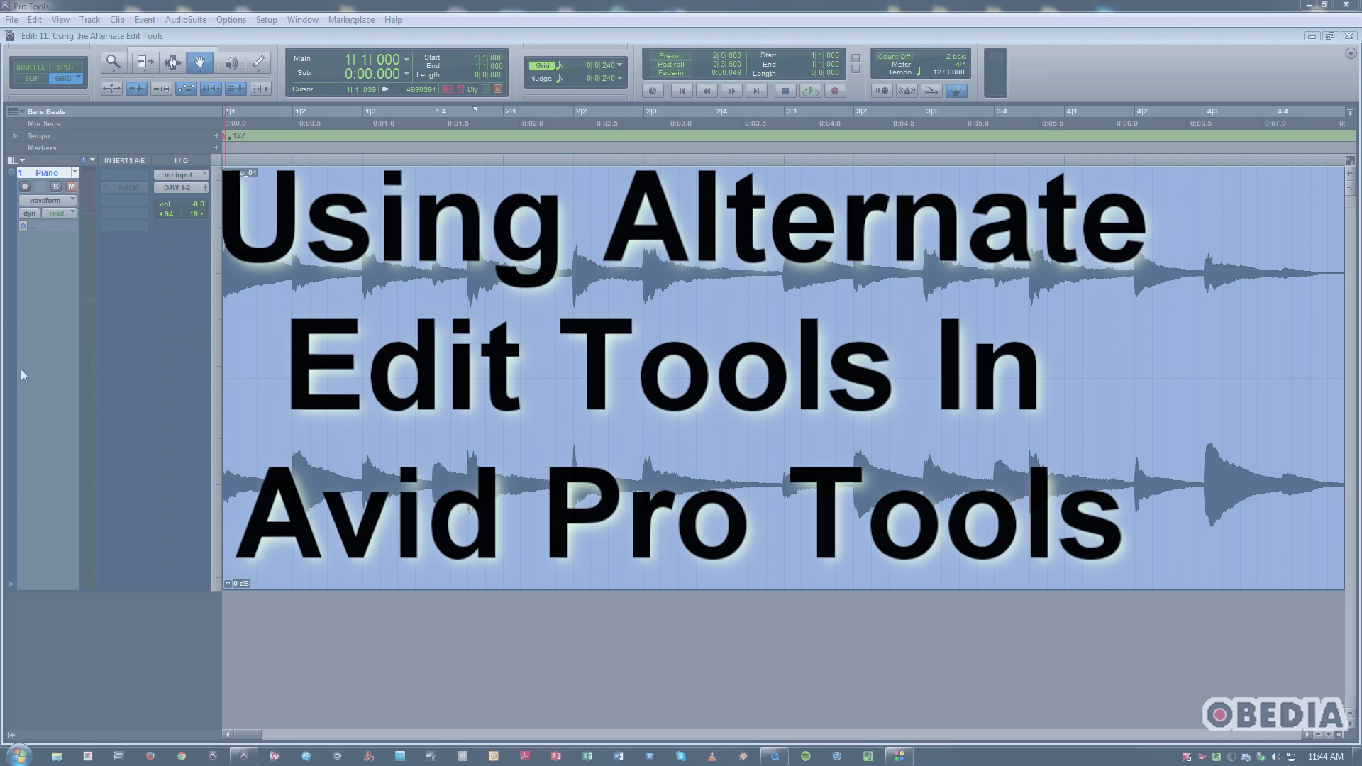
- Make the Zoomer the active edit tool in the Edit window toolbar
left_click(122, 68)
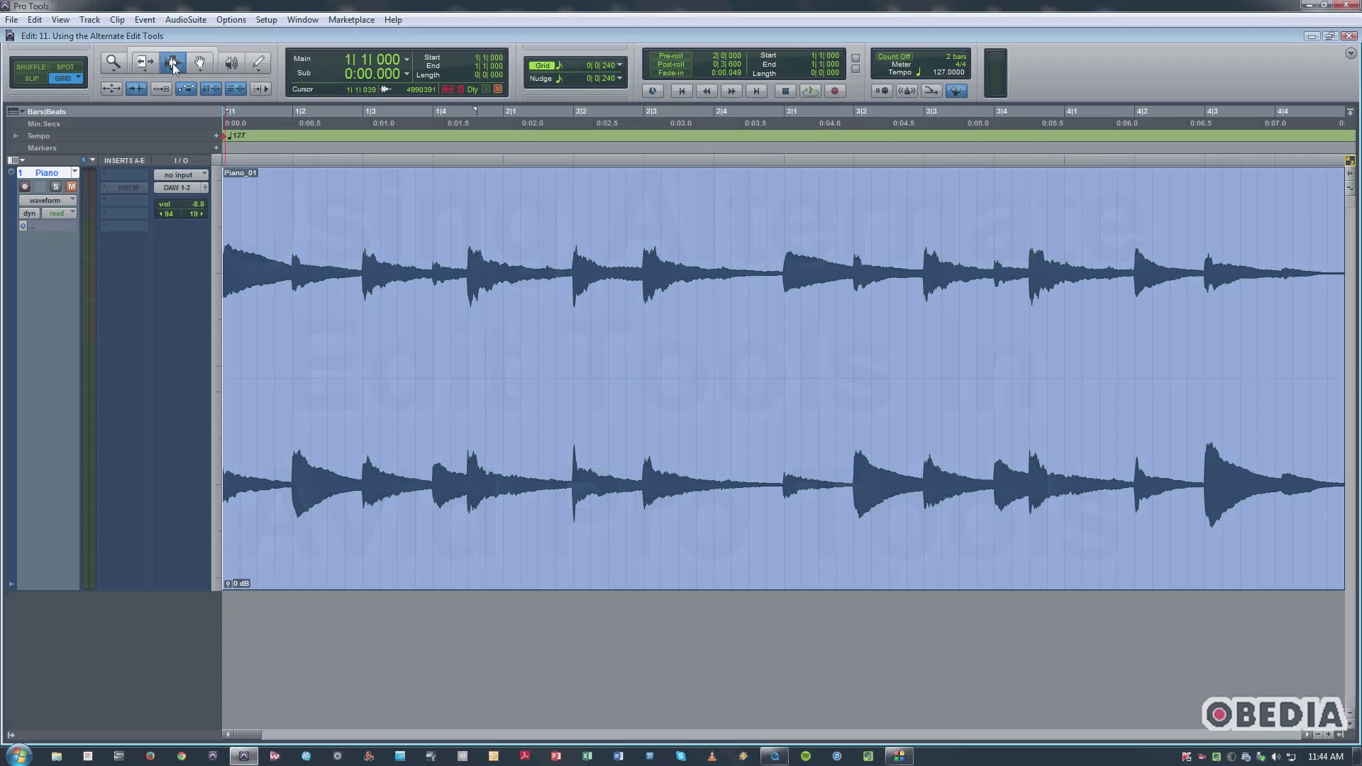
- Try the Selector, Scrubber and Pencil tools in turn
left_click(172, 63)
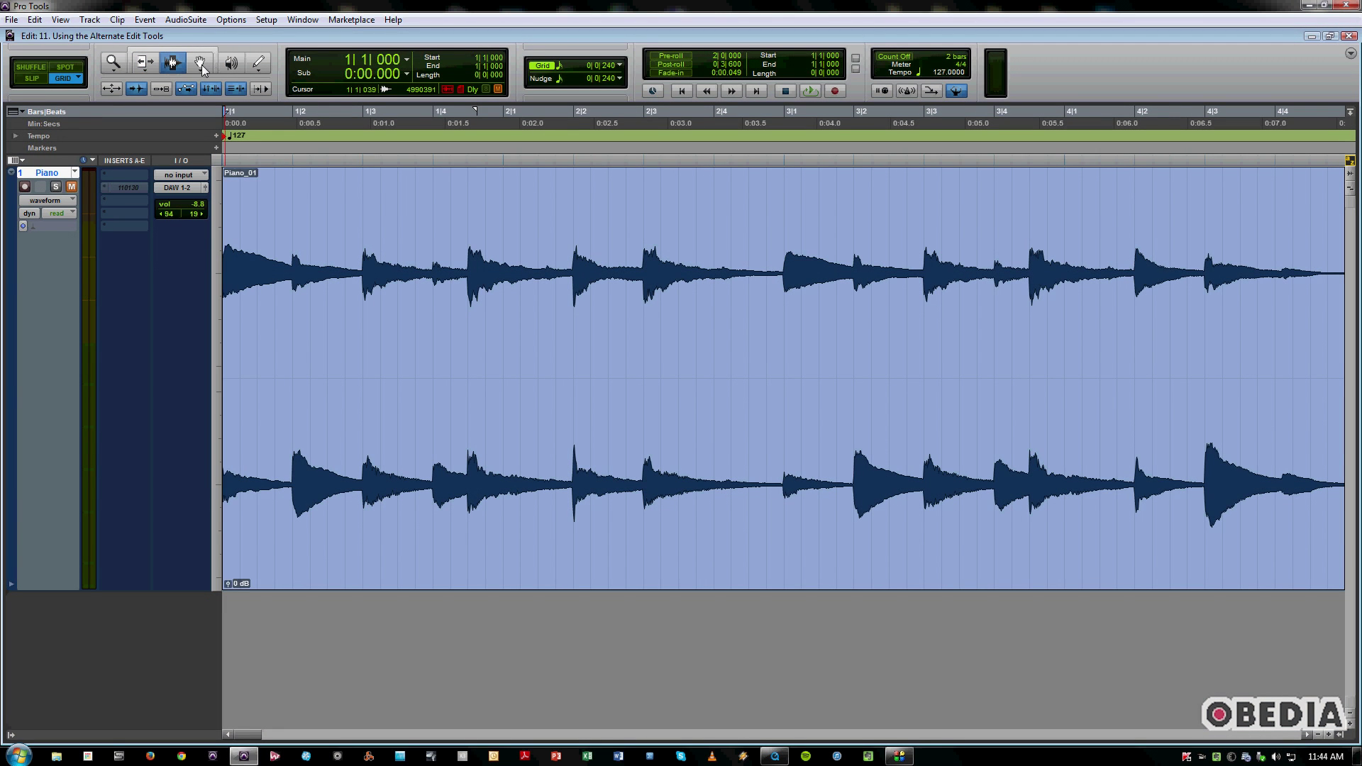
left_click(237, 66)
left_click(258, 65)
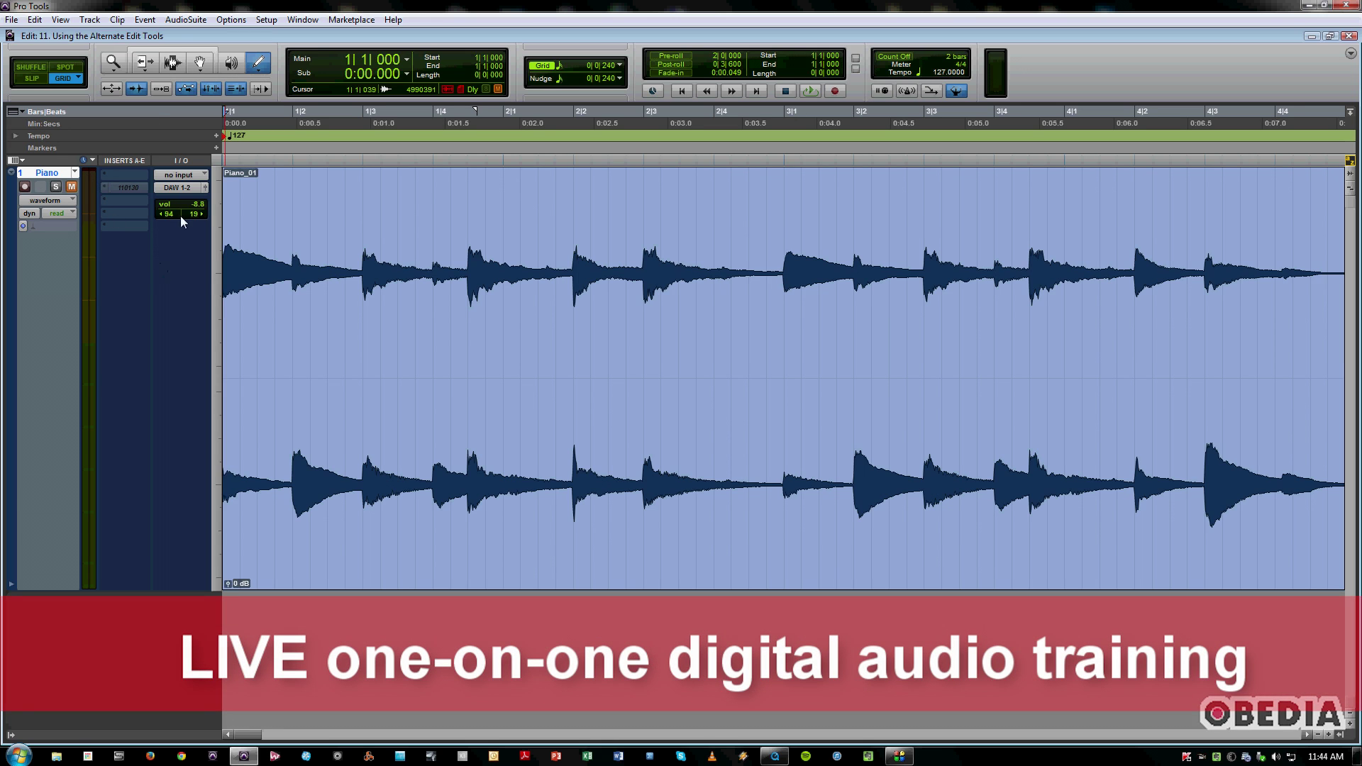
- Set the Grabber to Object mode and keep the Pencil on the Free Hand shape
left_click(118, 62)
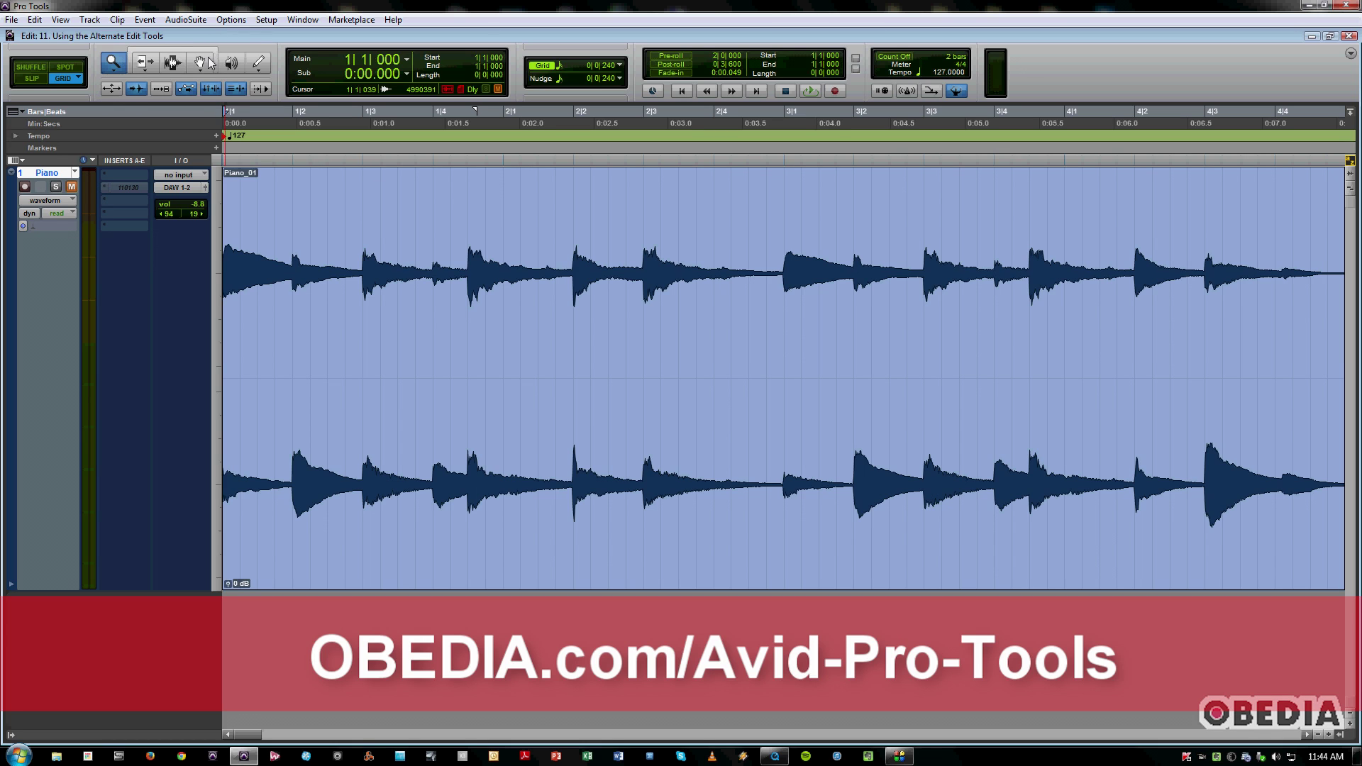
left_click(202, 63)
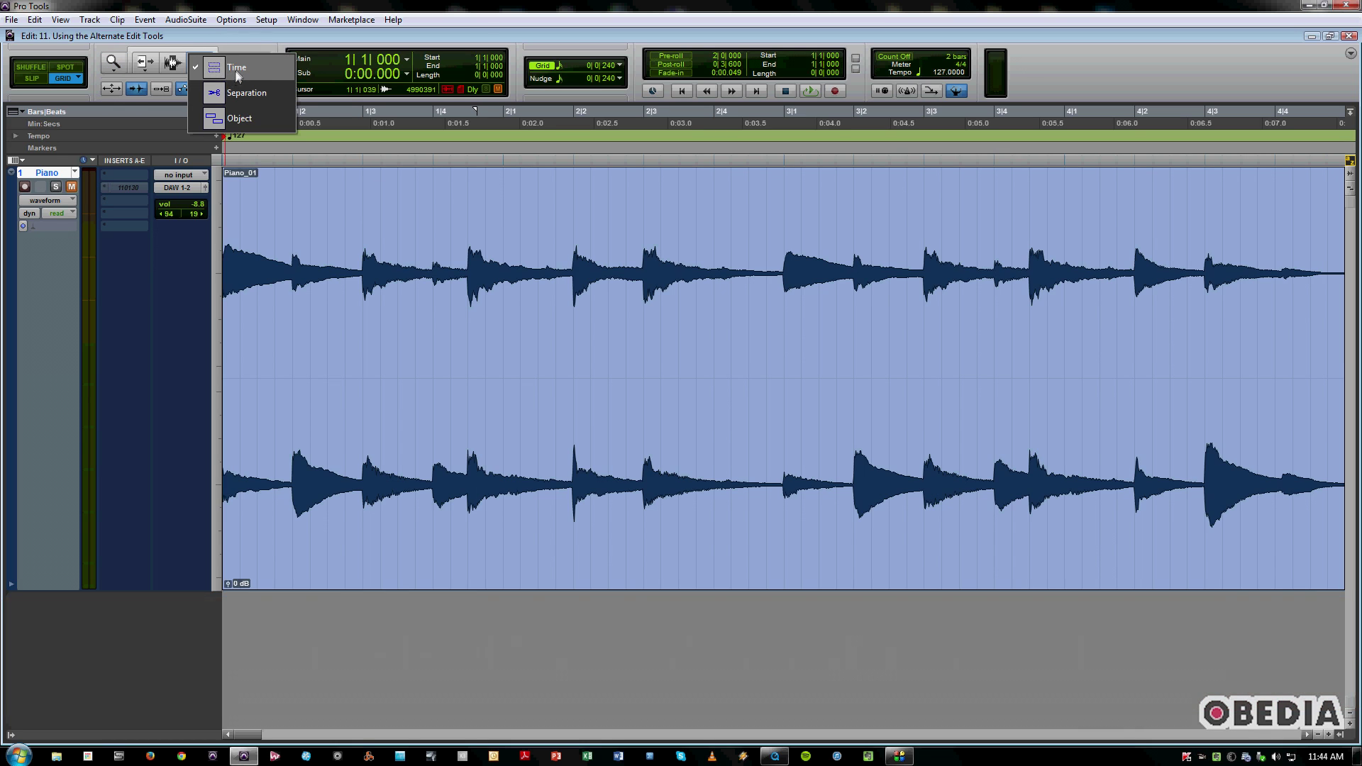
left_click(229, 121)
left_click(261, 64)
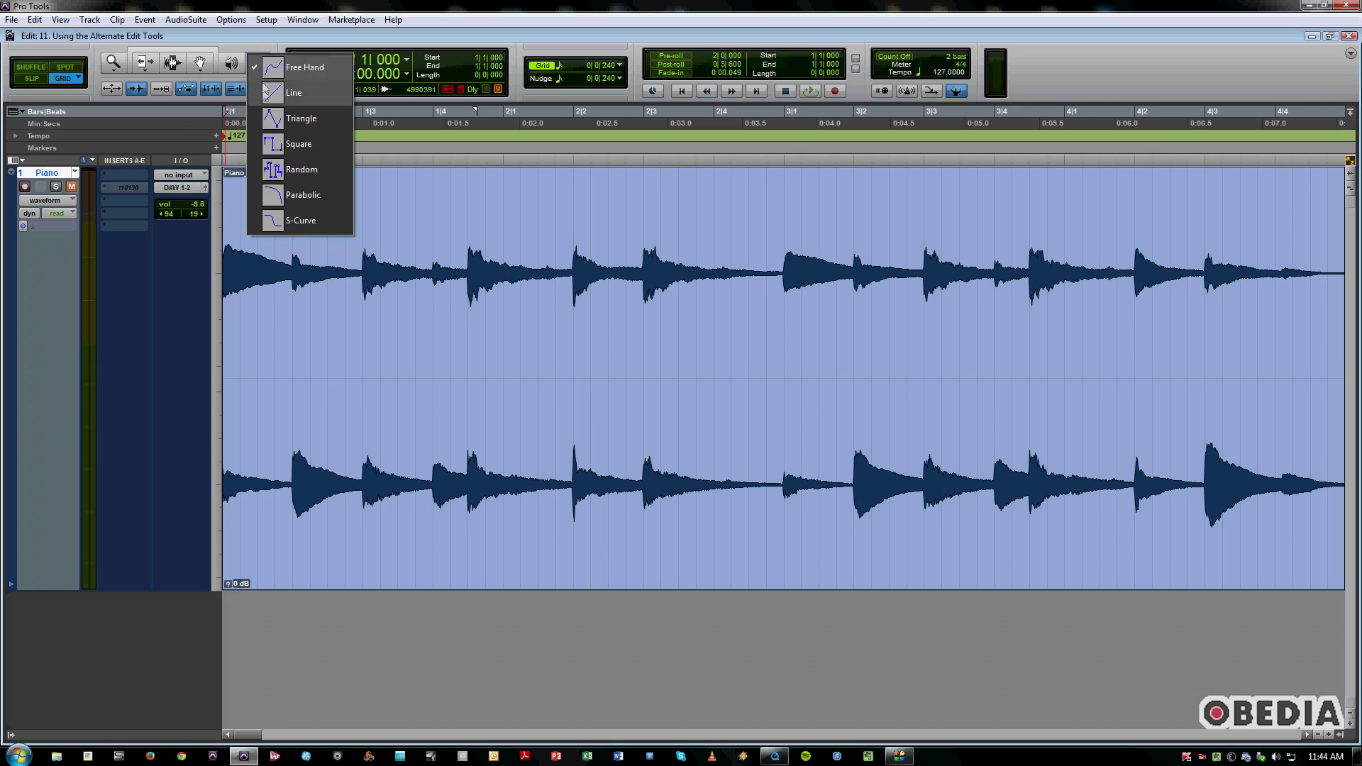
left_click(232, 42)
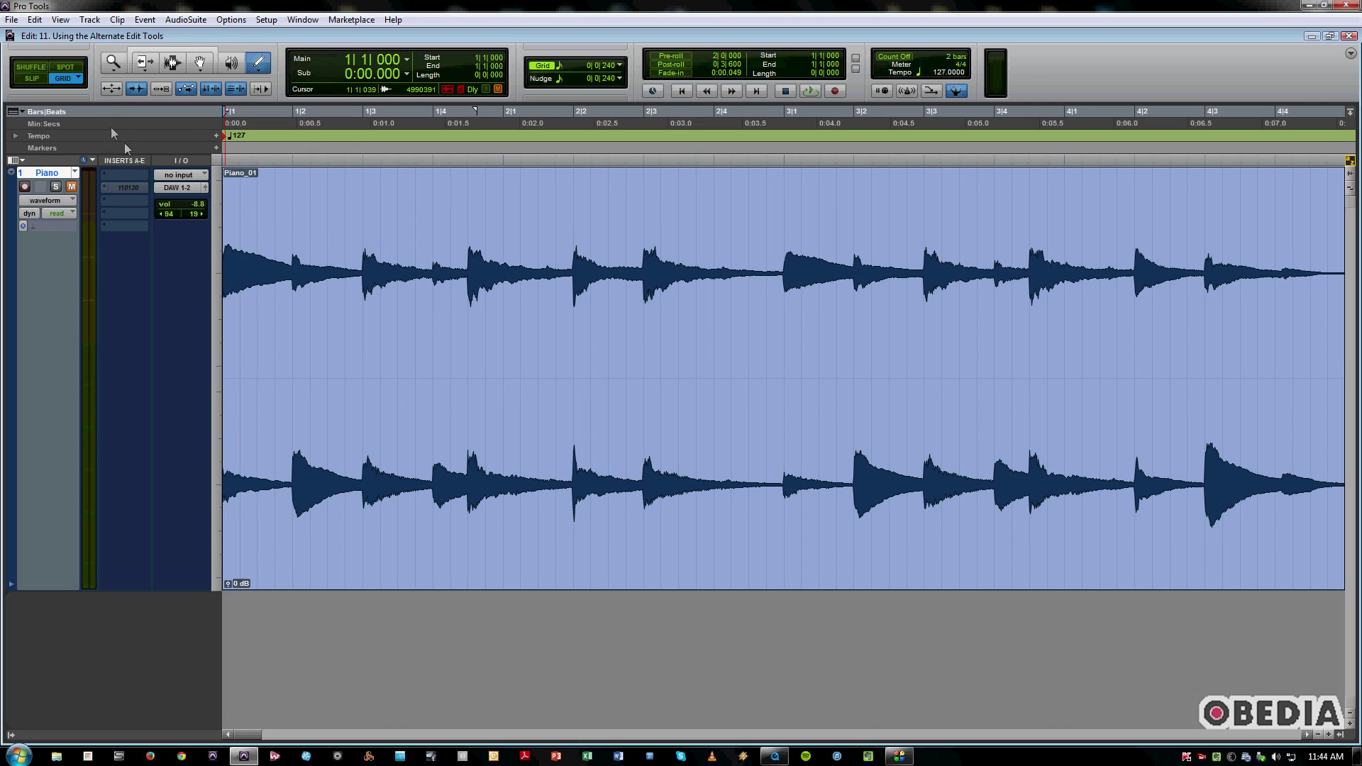
- Zoom into the piano note's attack near 0:02.8 down to millisecond detail
left_click(113, 60)
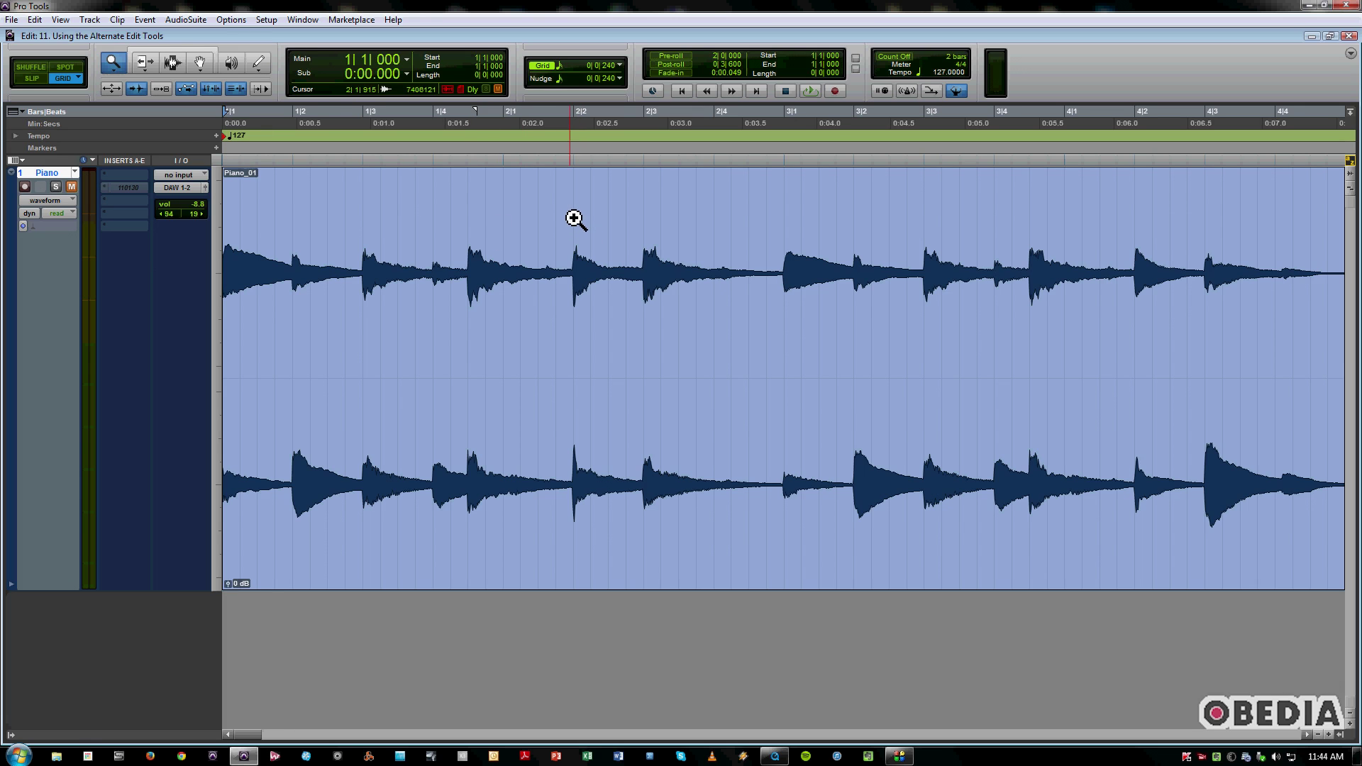
left_click_drag(571, 219, 667, 267)
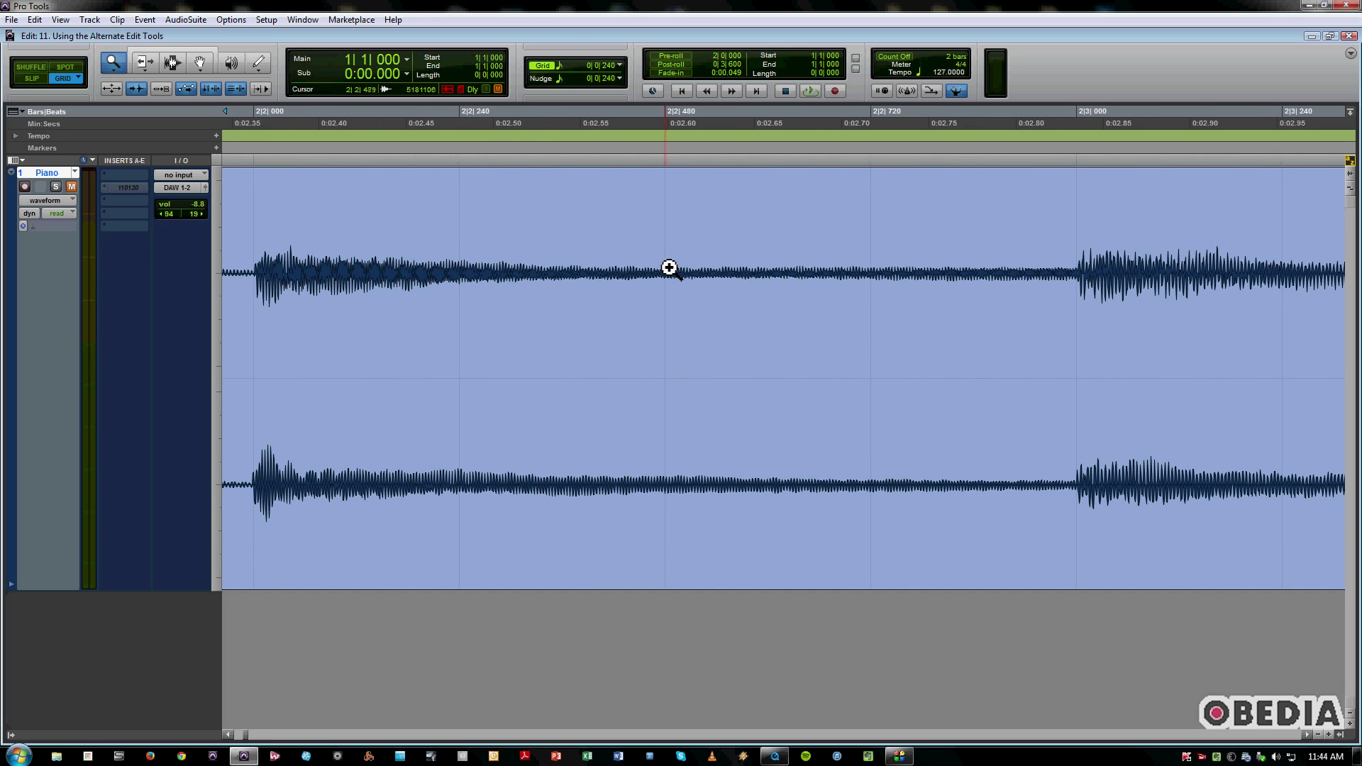
left_click(1087, 254)
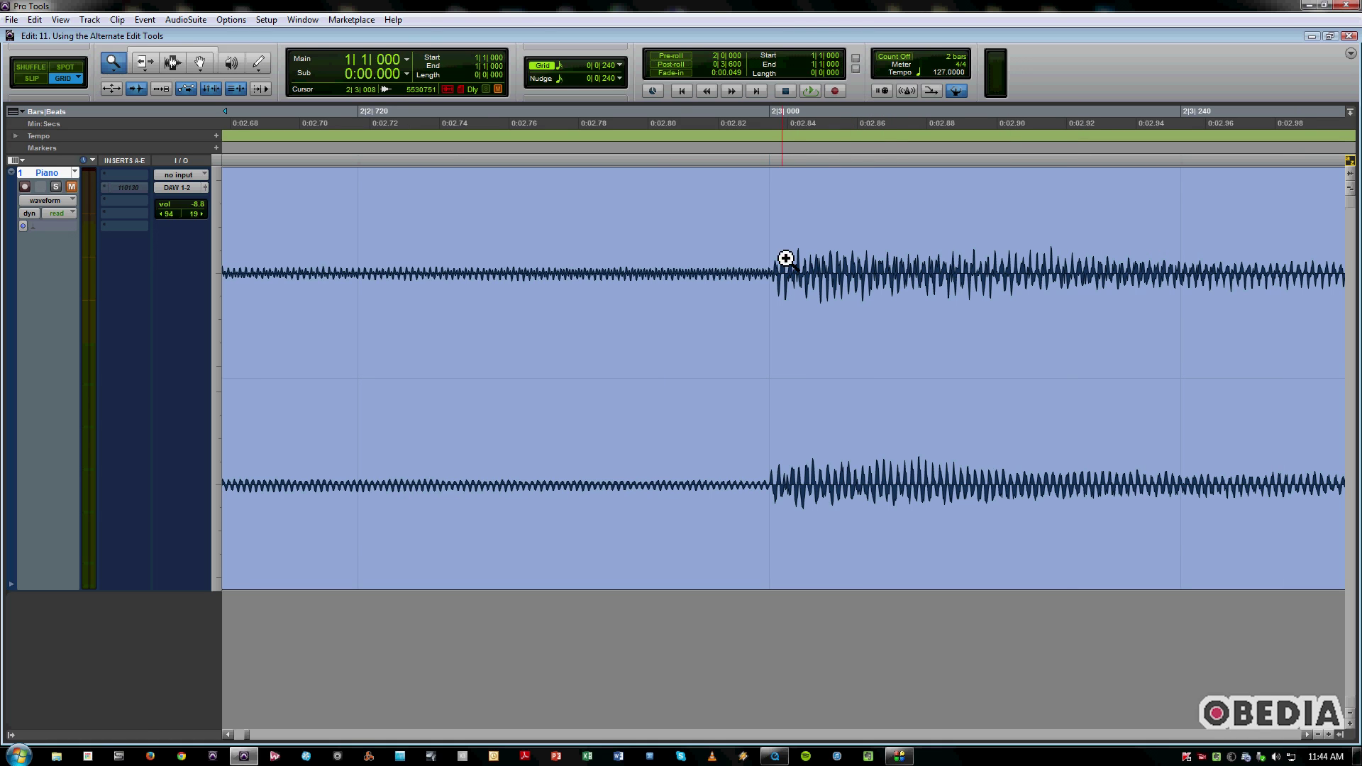
left_click(784, 257)
left_click(790, 253)
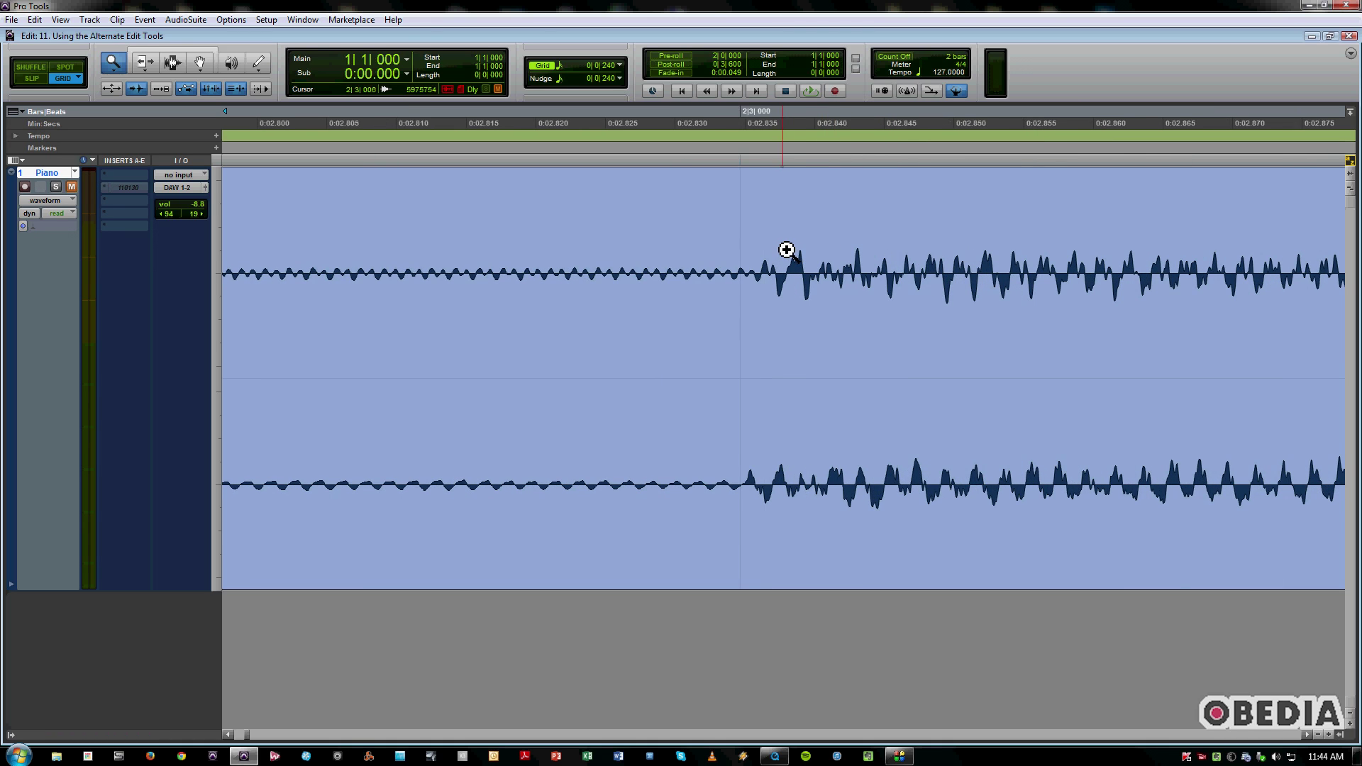
left_click(785, 251)
left_click(787, 251)
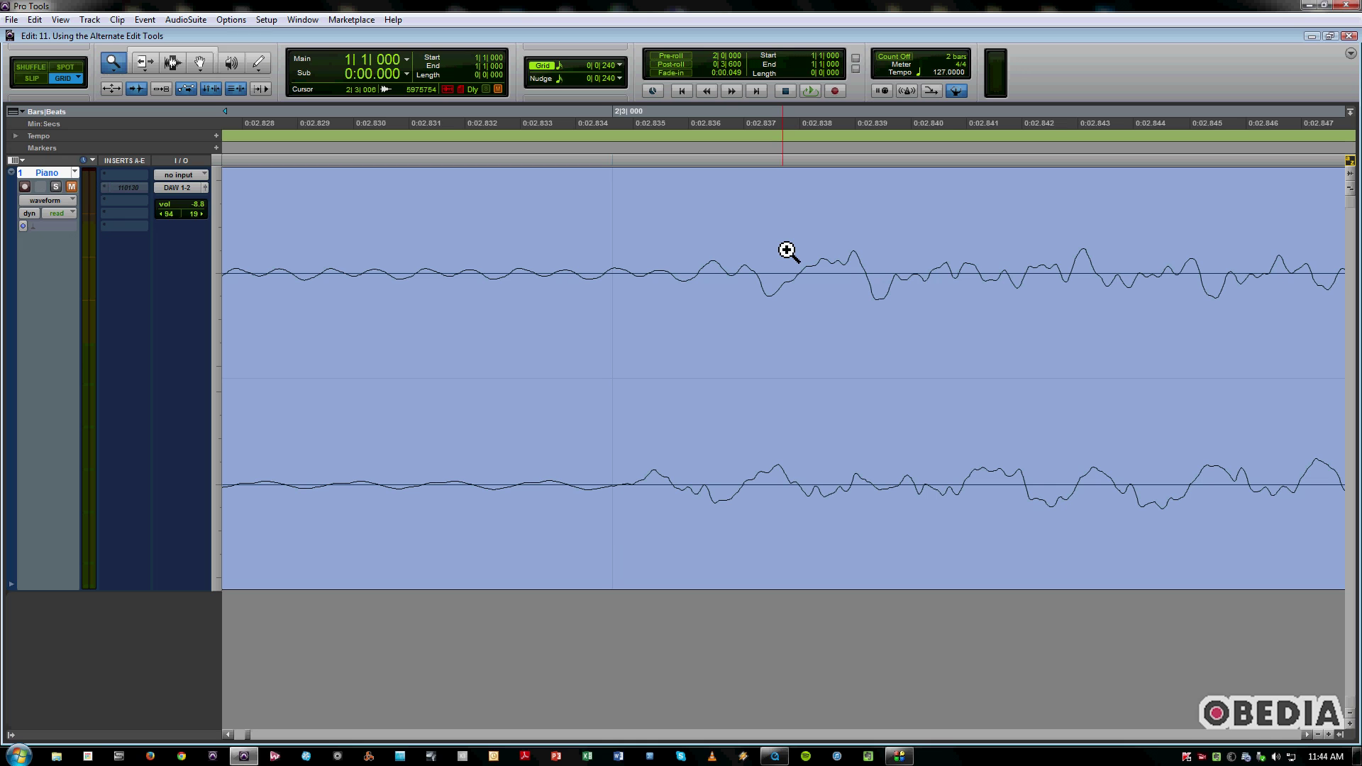
- Zoom back out until the whole Piano_01 clip is visible
left_click(787, 251, "alt")
left_click(787, 251, "alt")
left_click(786, 250, "alt")
left_click(786, 250, "alt")
left_click(786, 249, "alt")
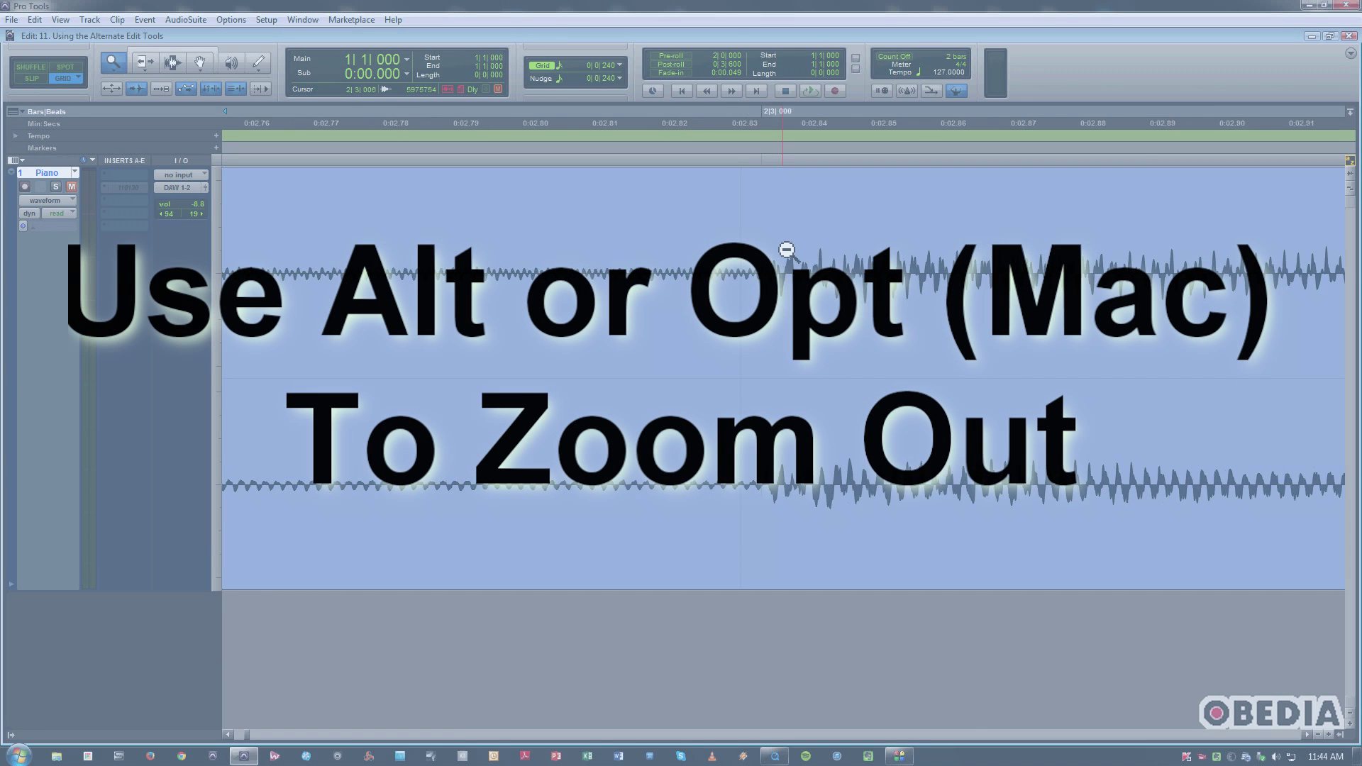
left_click(787, 250, "alt")
left_click(785, 251, "alt")
left_click(785, 251, "alt")
left_click(785, 252, "alt")
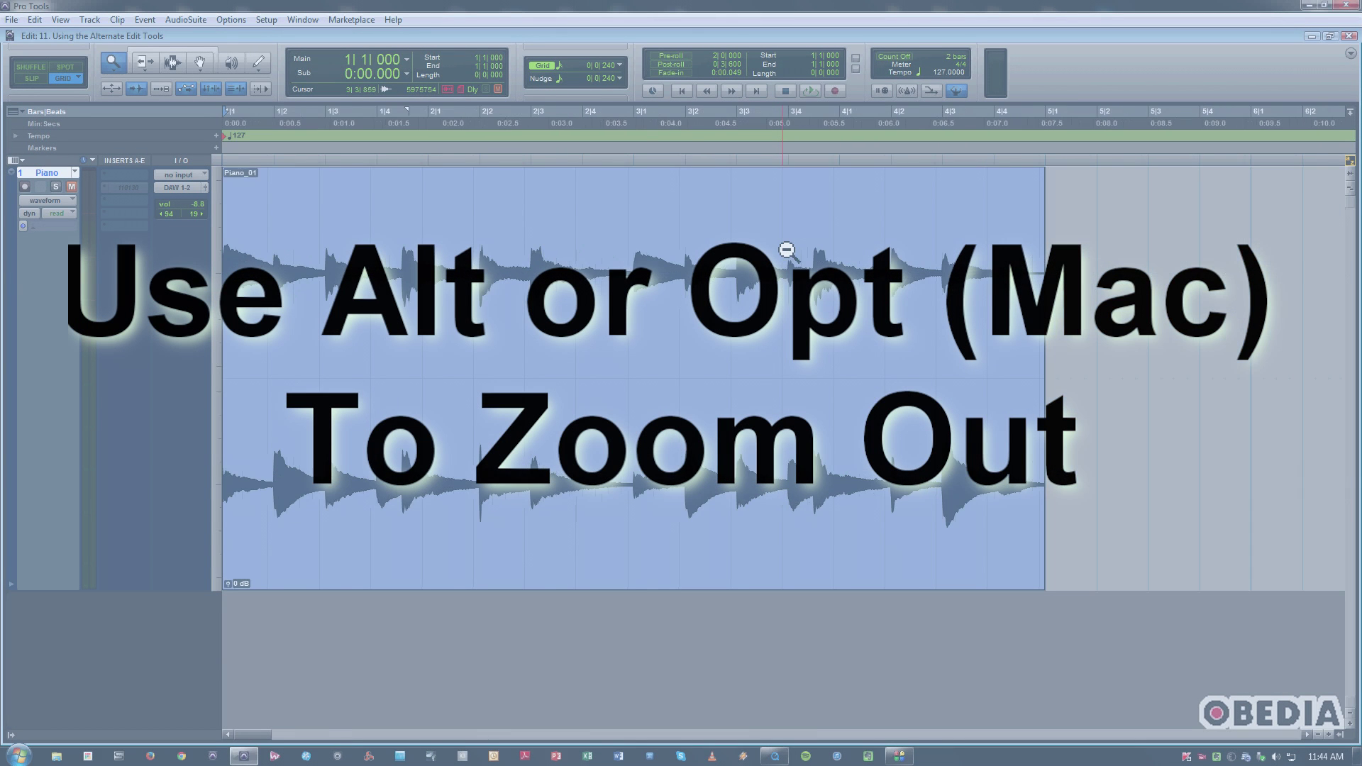
- Switch the Zoomer to Single Zoom mode and zoom in once
left_click(113, 63)
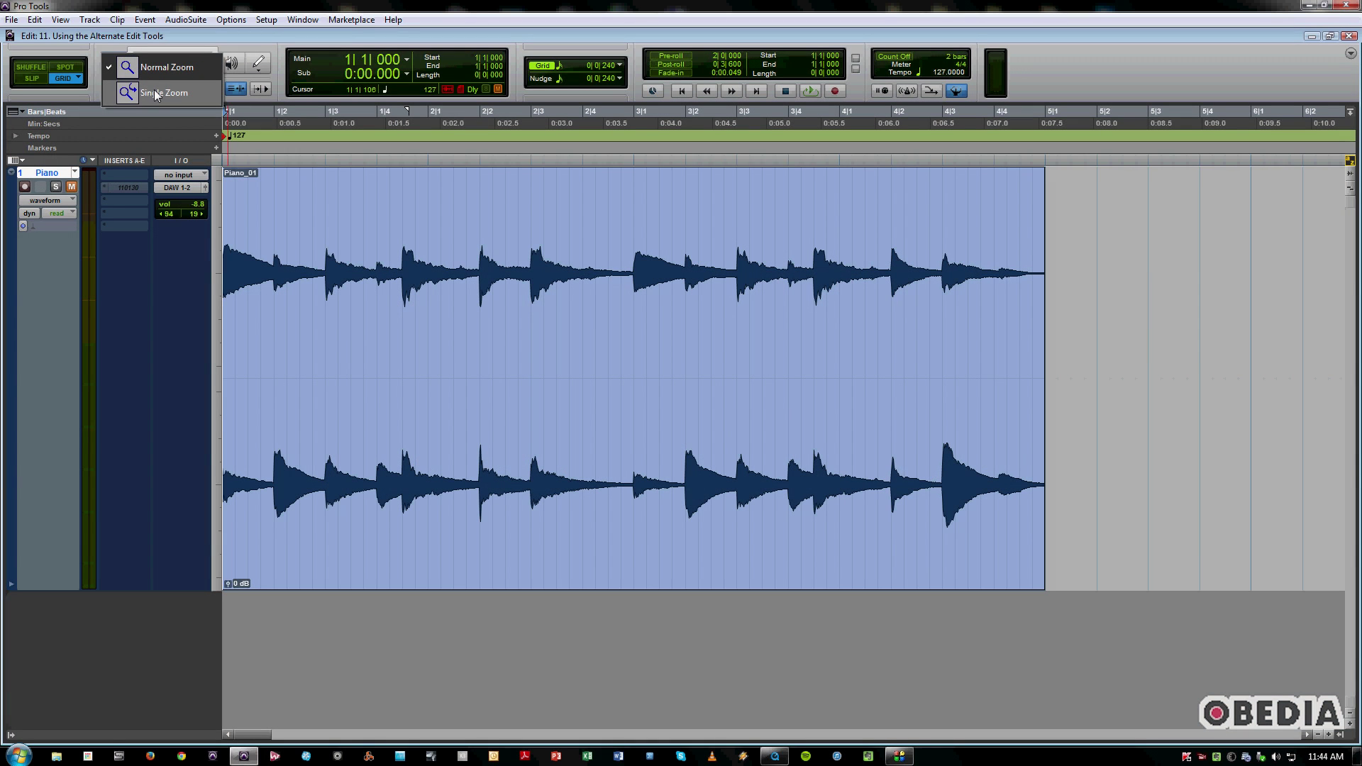
left_click(157, 93)
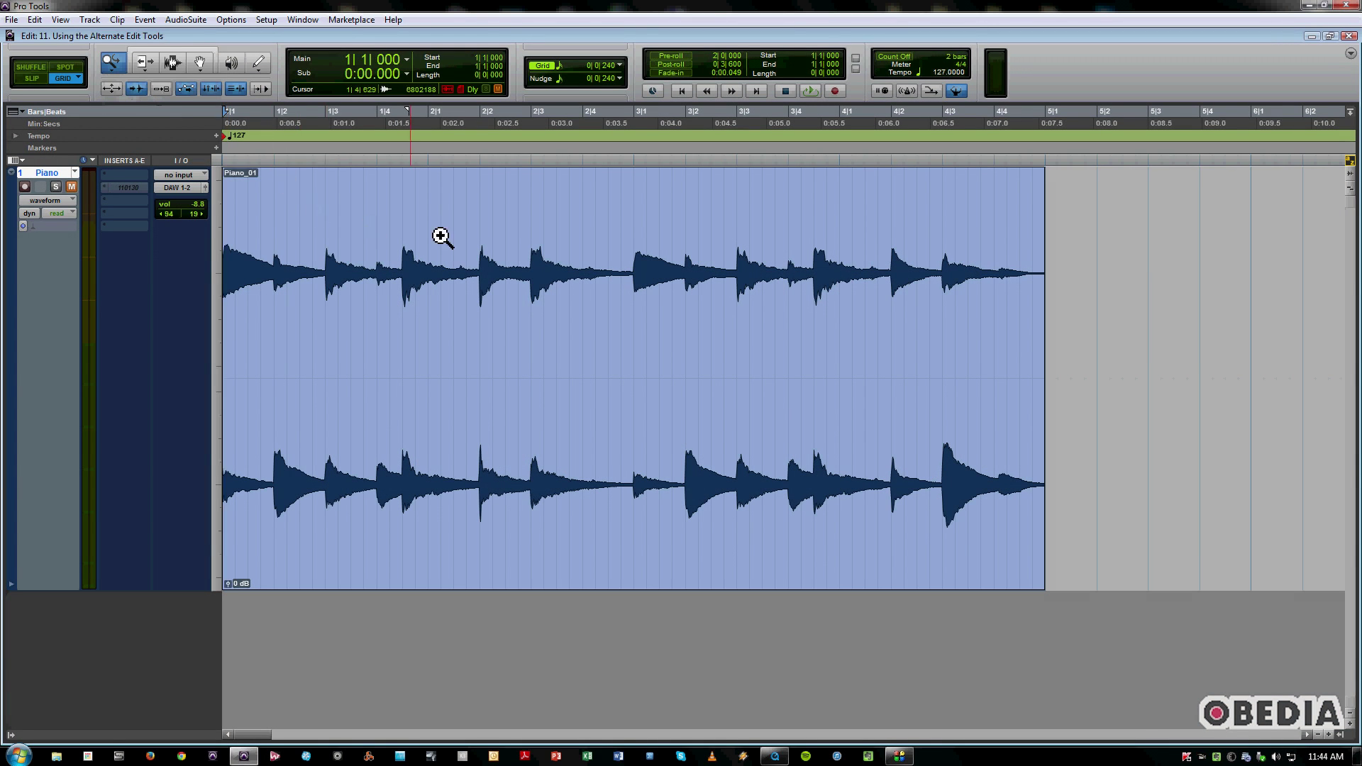
left_click(484, 246)
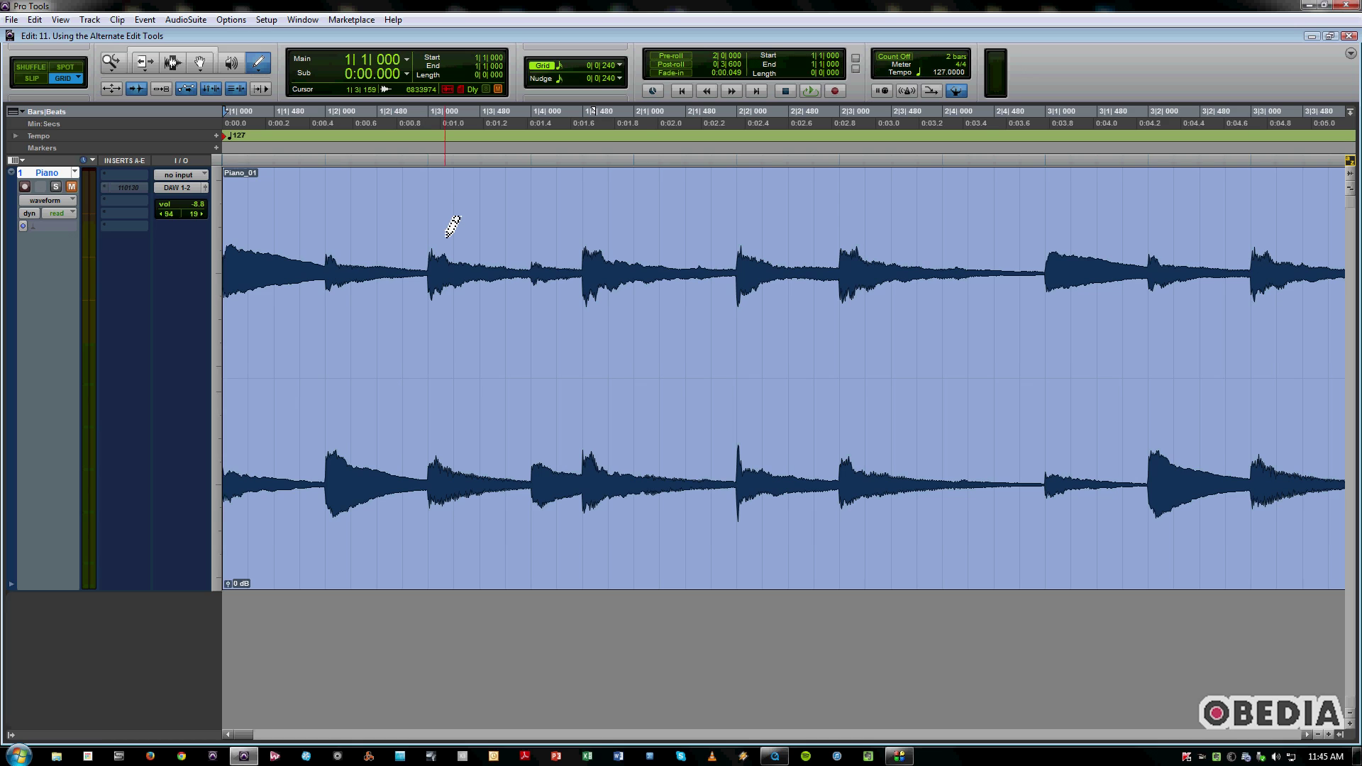
- Restore normal zooming, set Trim to Standard, and trim the end of Piano_01
left_click(122, 66)
left_click(122, 66)
left_click(141, 68)
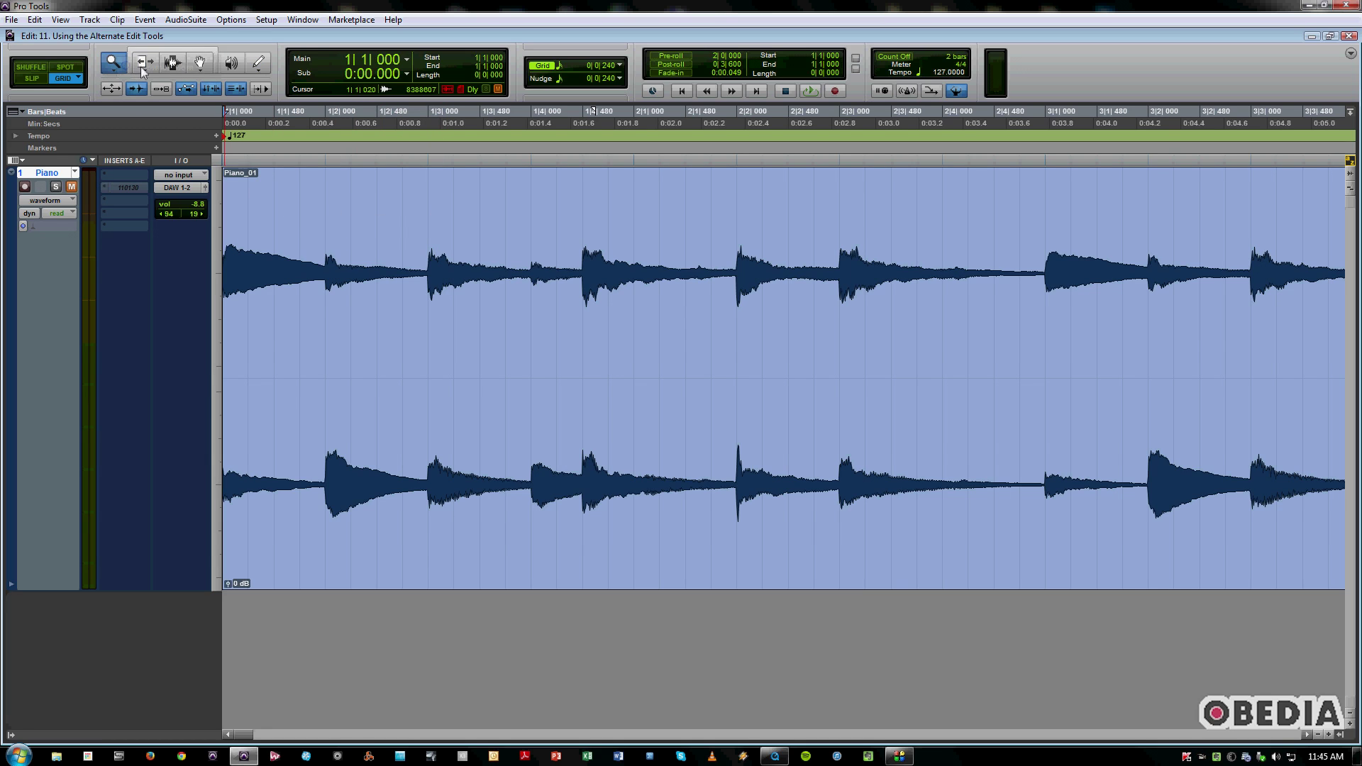
left_click(142, 68)
left_click(170, 65)
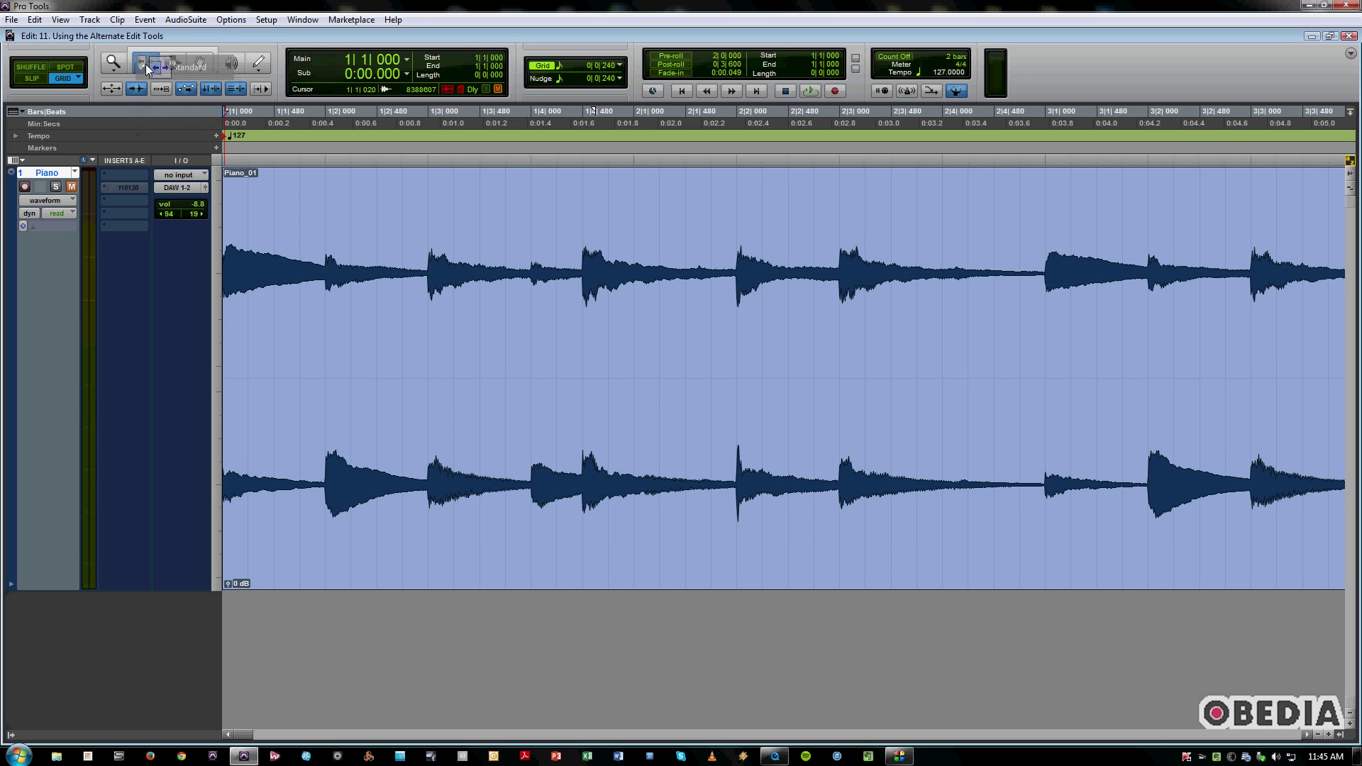
key("ctrl+[")
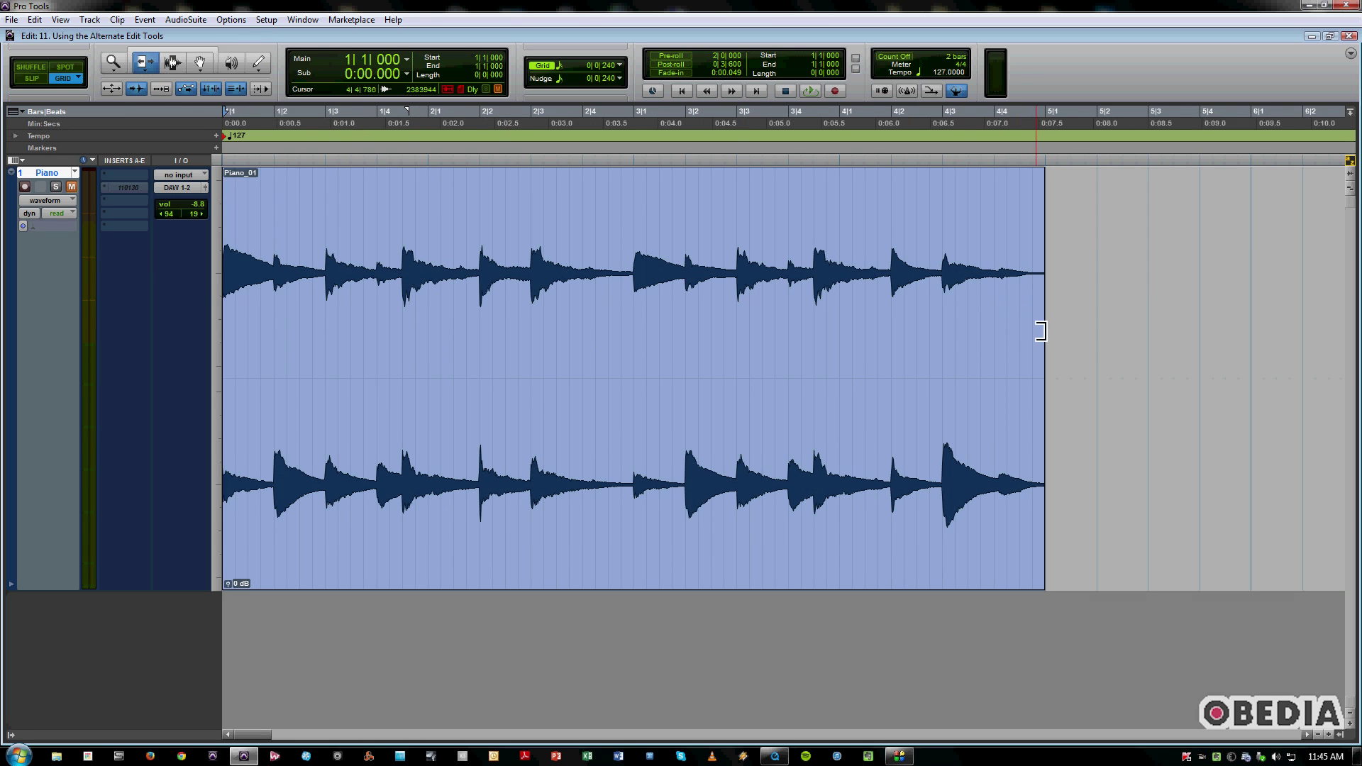
left_click_drag(1039, 329, 1076, 340)
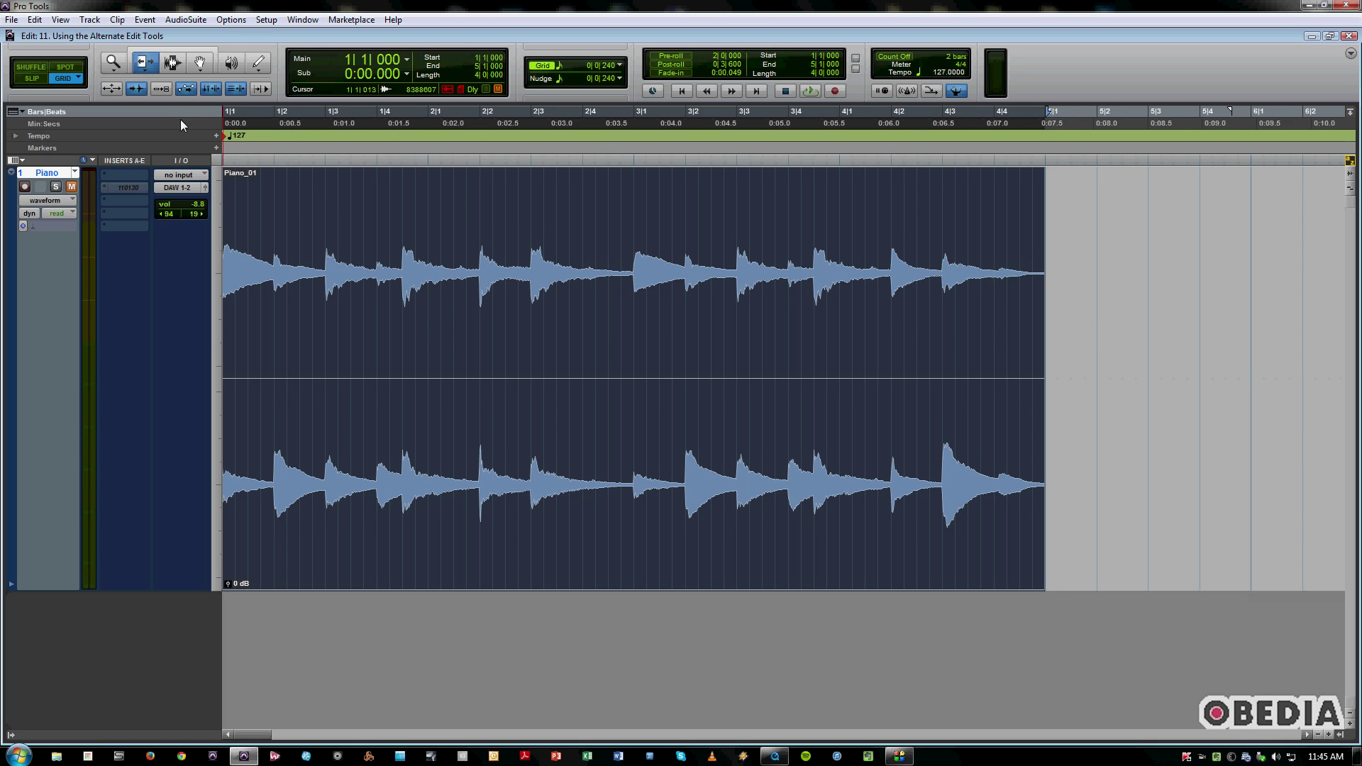
- Switch Trim to TCE mode and compress Piano_01 into the shorter Piano-TiSh_04 clip
left_click(145, 71)
left_click(181, 84)
key("ctrl+bracketleft")
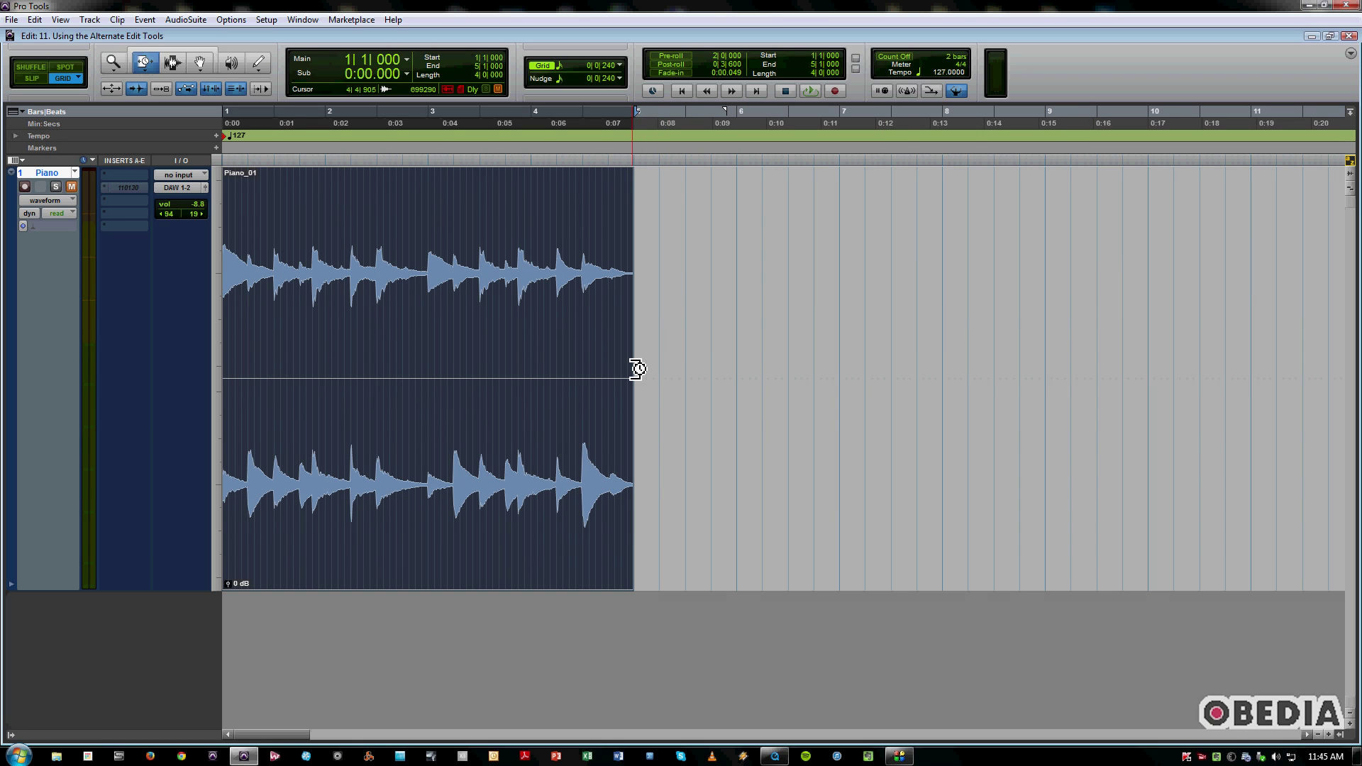
left_click_drag(634, 369, 1046, 370)
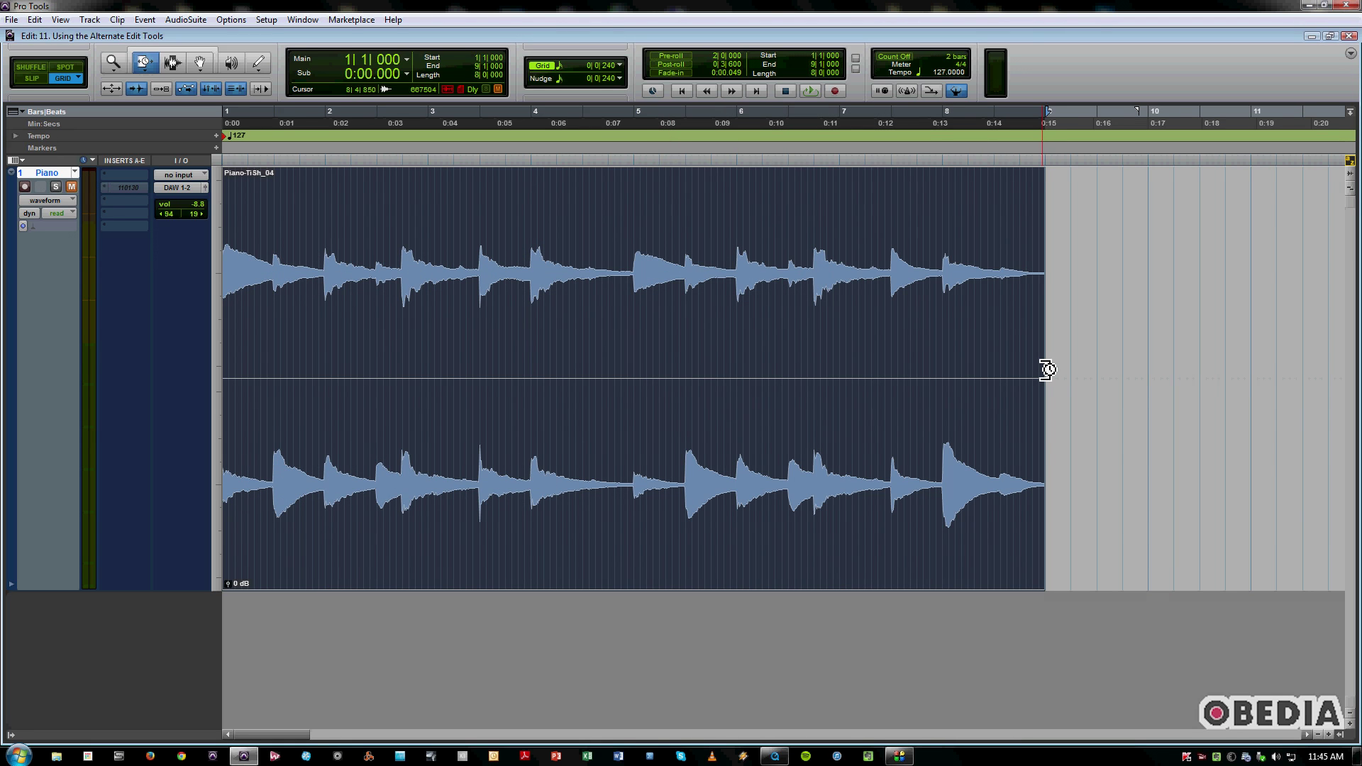
key("ctrl+z")
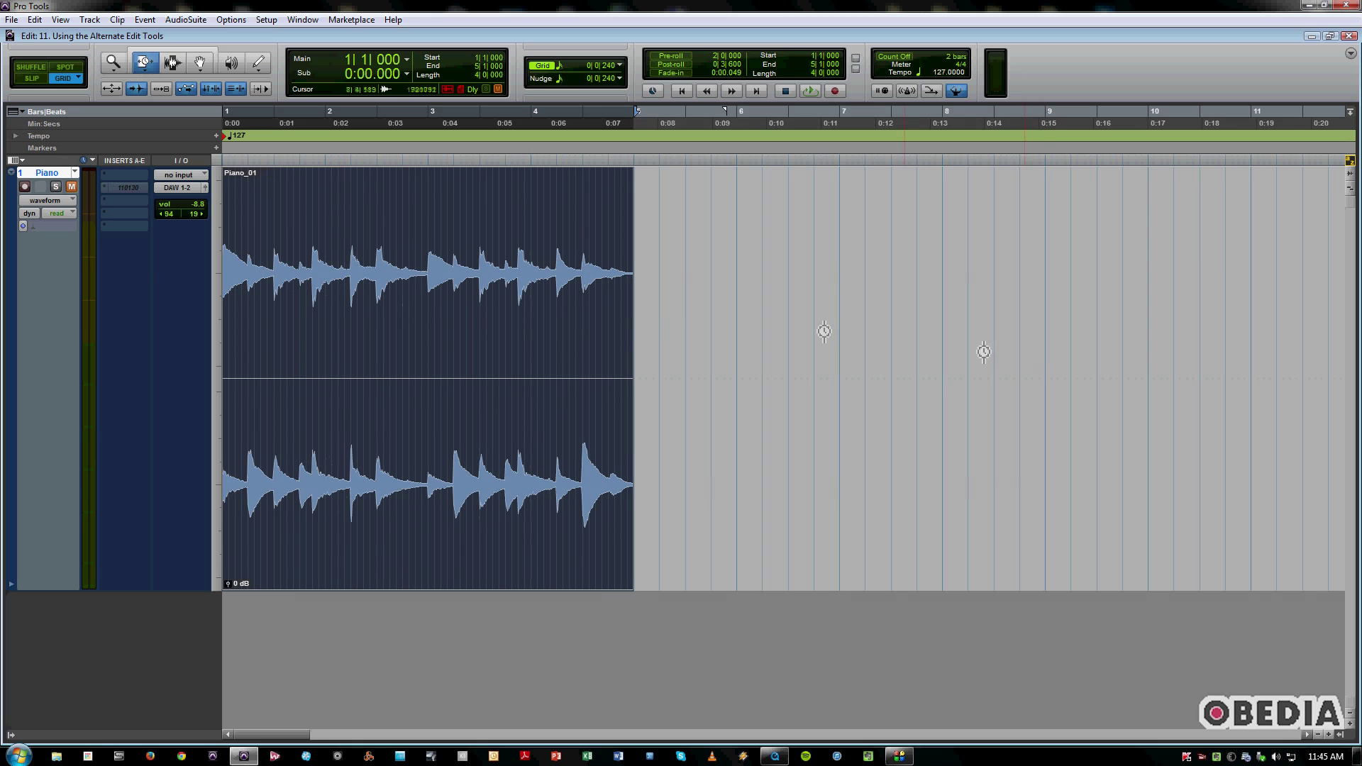
left_click_drag(634, 339, 360, 356)
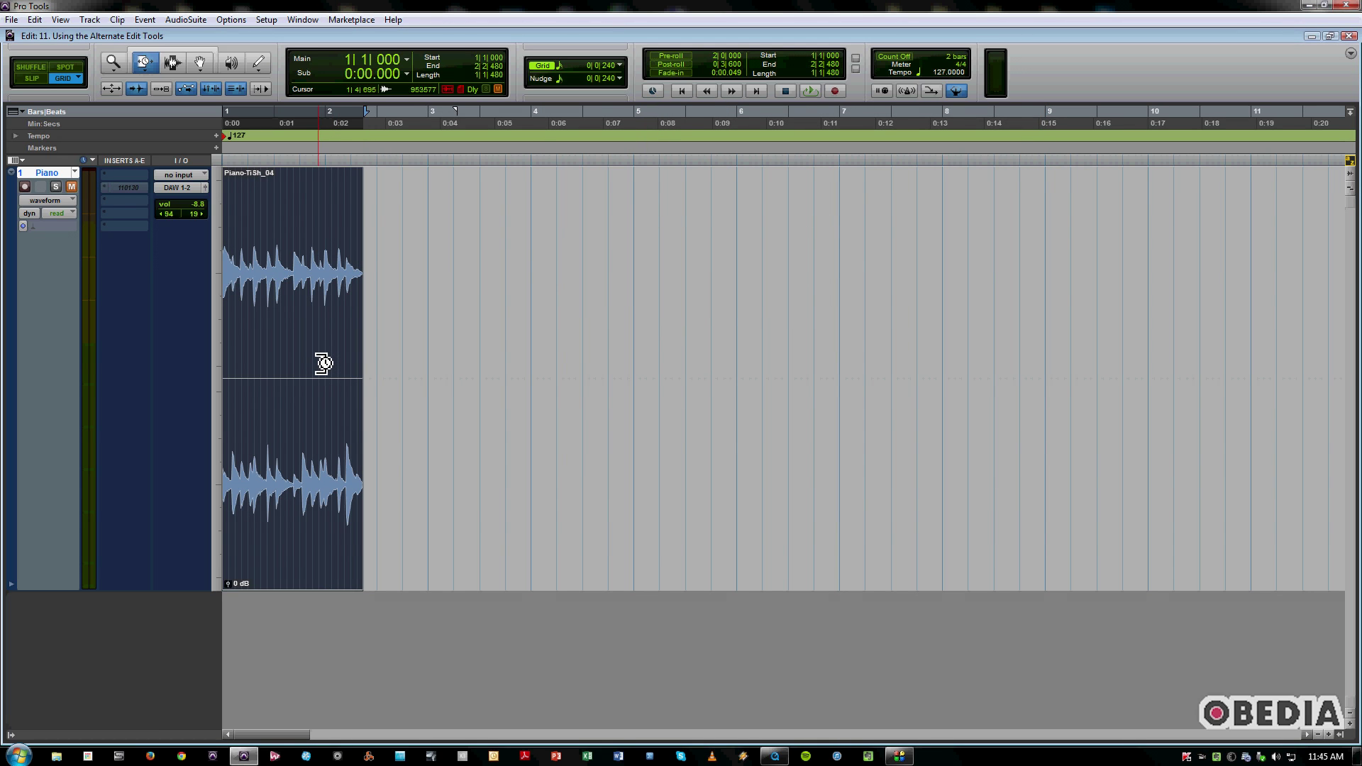
- Undo the compression, set Trim back to Standard, and extend Piano_01's end to bar 18
key("ctrl+z")
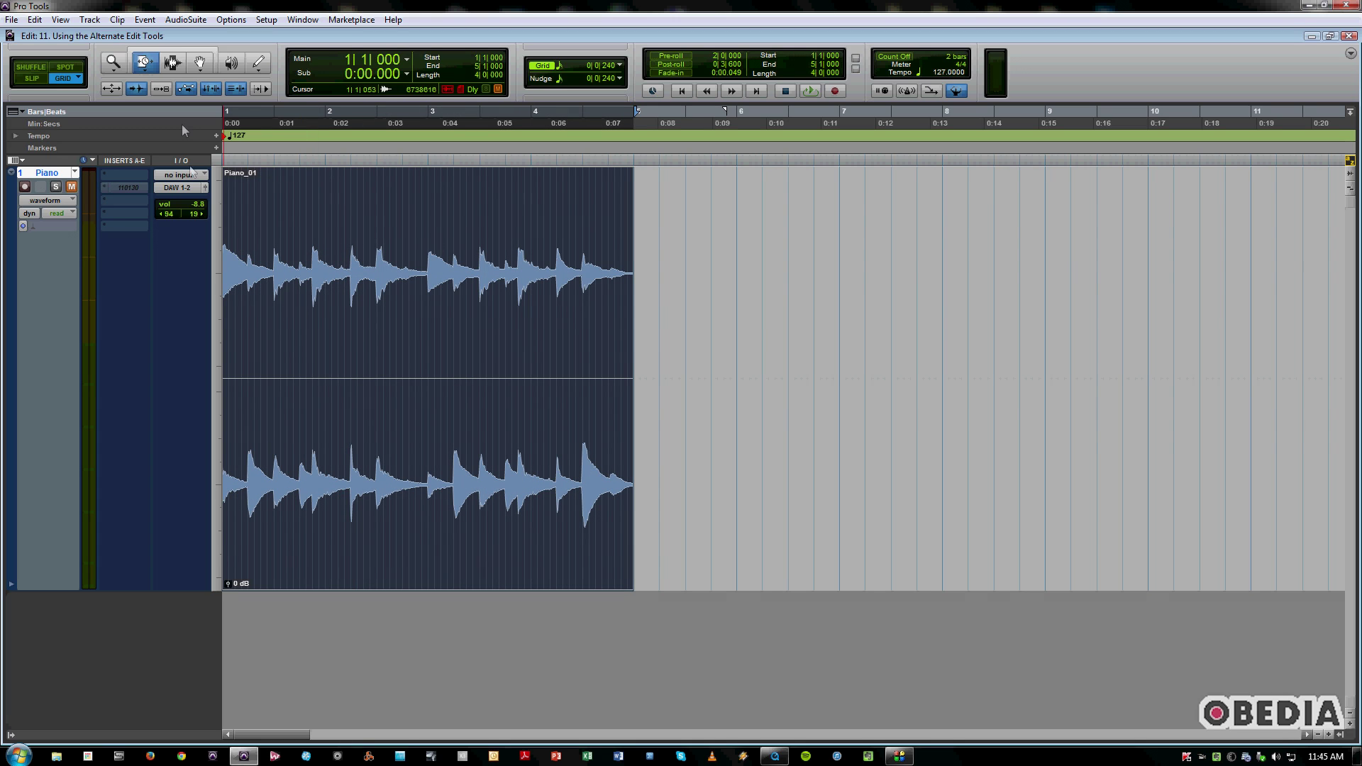
left_click(156, 65)
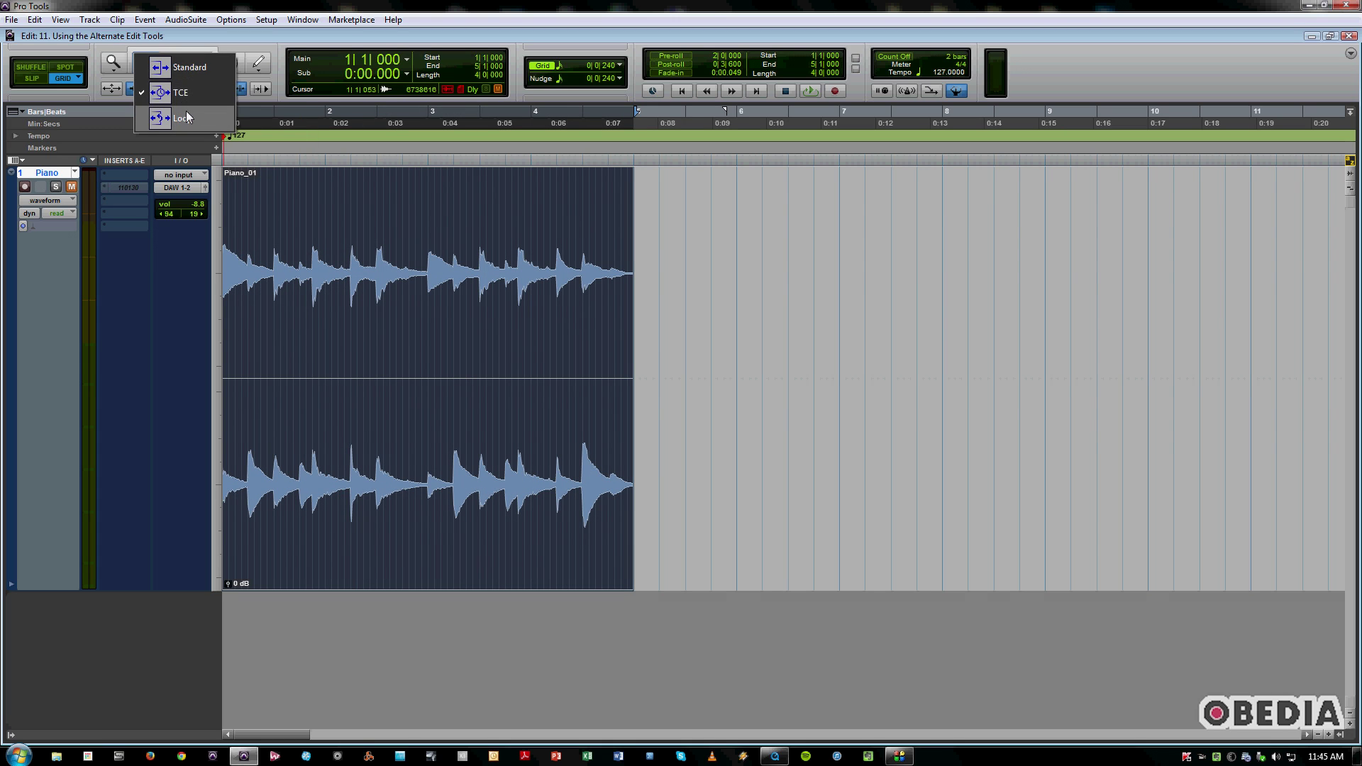
left_click(186, 65)
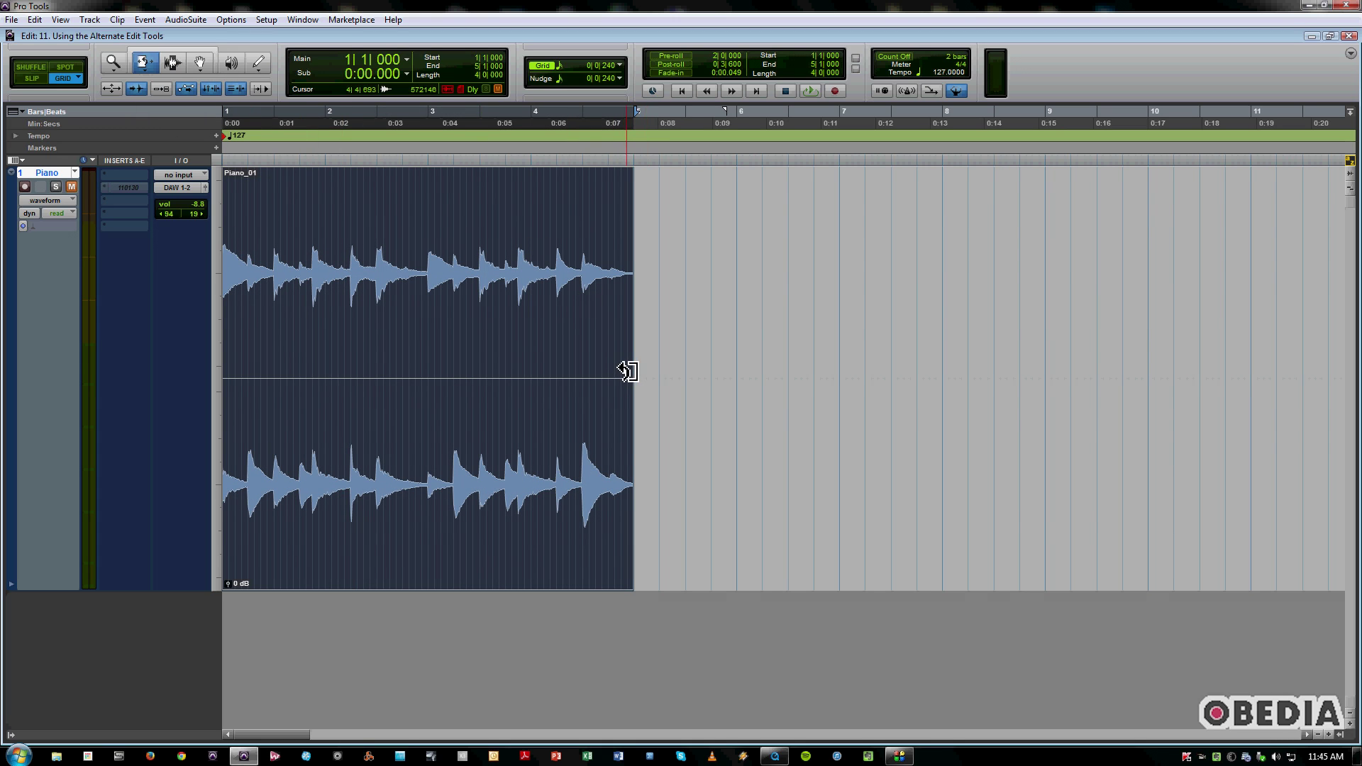
key("ctrl+[")
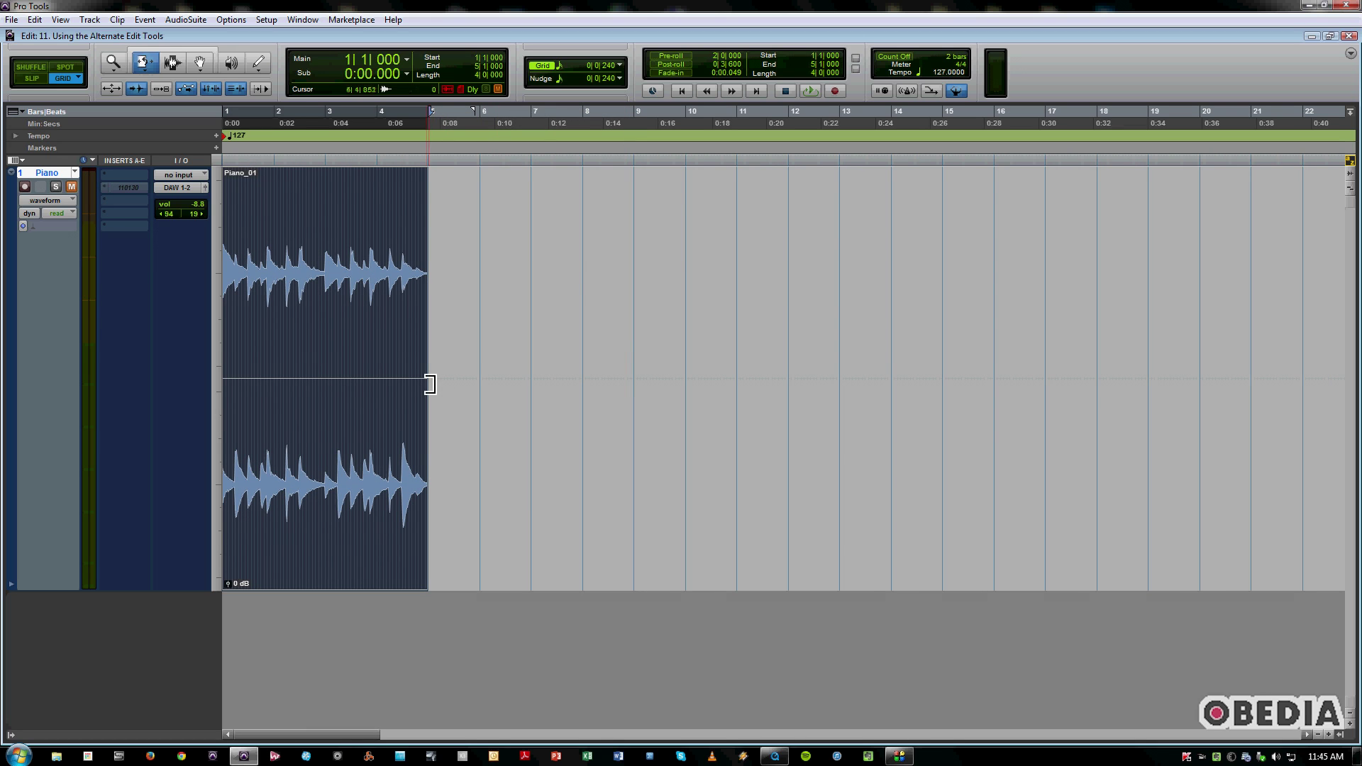
left_click_drag(426, 373, 1124, 377)
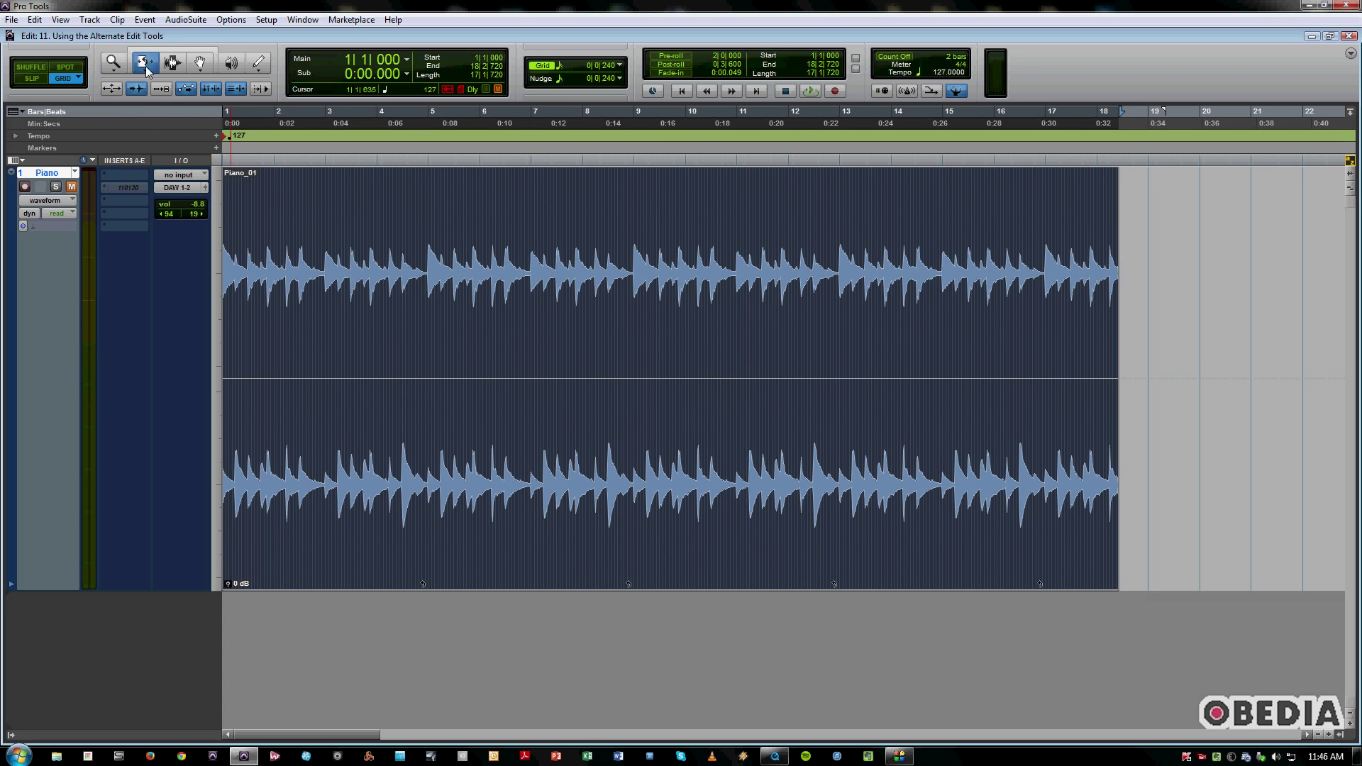
- Test moving Piano_01 to bar 5, undo it, and enable the Smart Tool
left_click(199, 62)
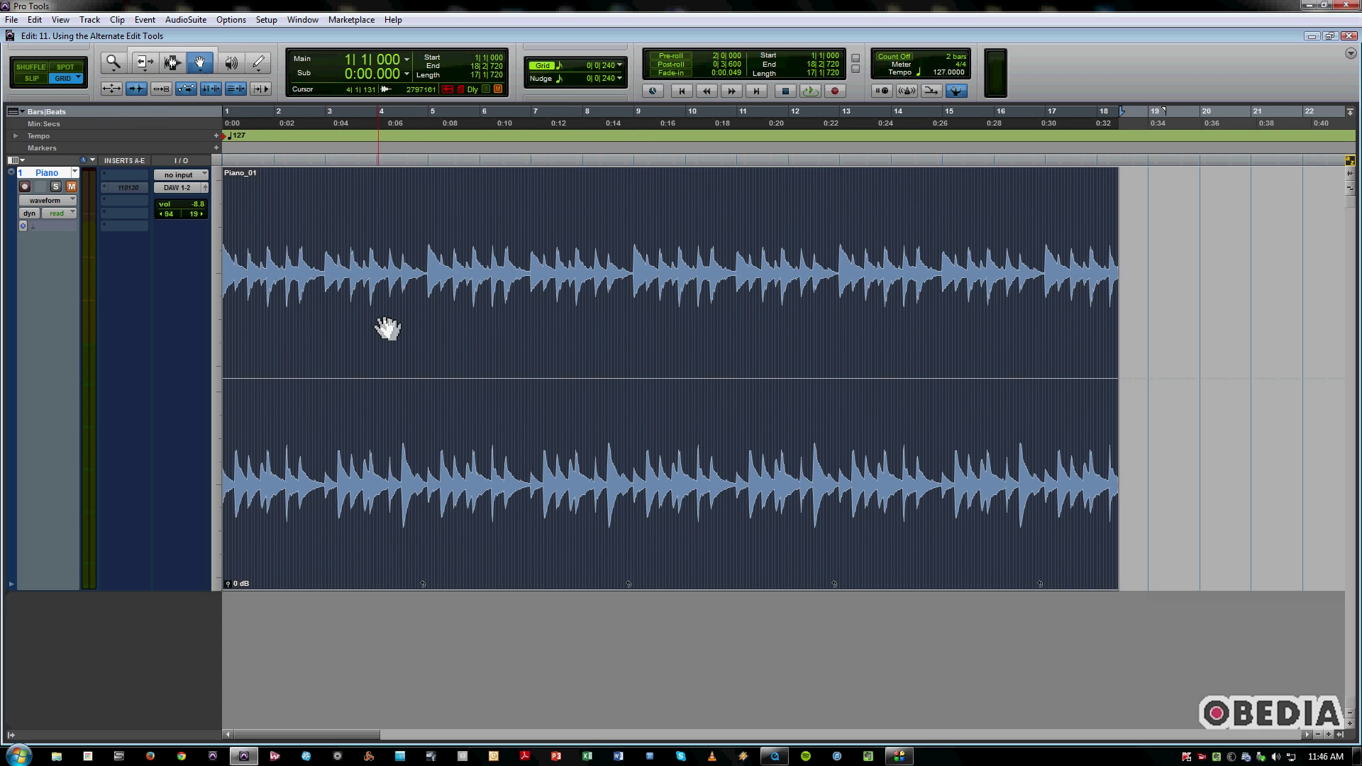
left_click_drag(388, 329, 577, 344)
key("ctrl+z")
left_click(202, 64)
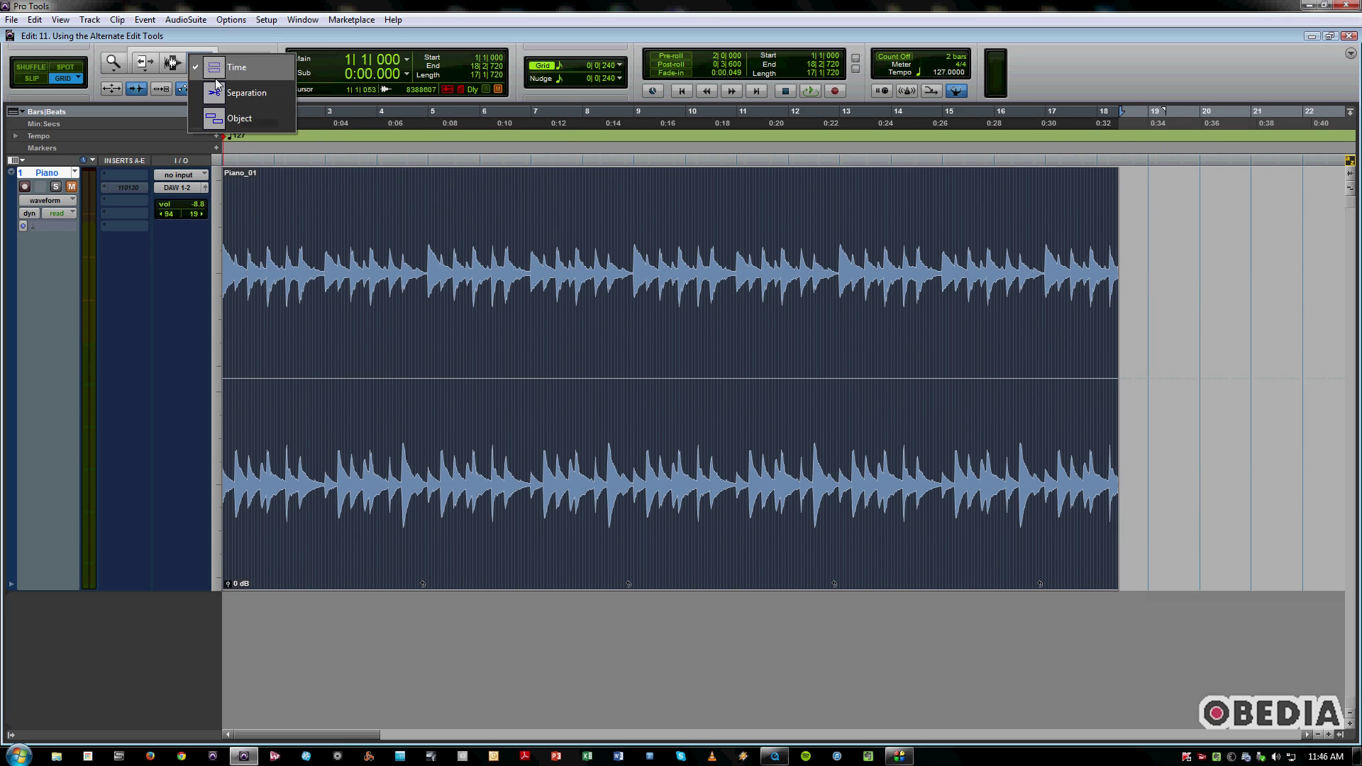
left_click(173, 51)
- Move bars 1|4–3|2 to 19|4 and bars 6|4–13|3 to 12|2, then select 14|2–16|2
left_click_drag(267, 226, 342, 241)
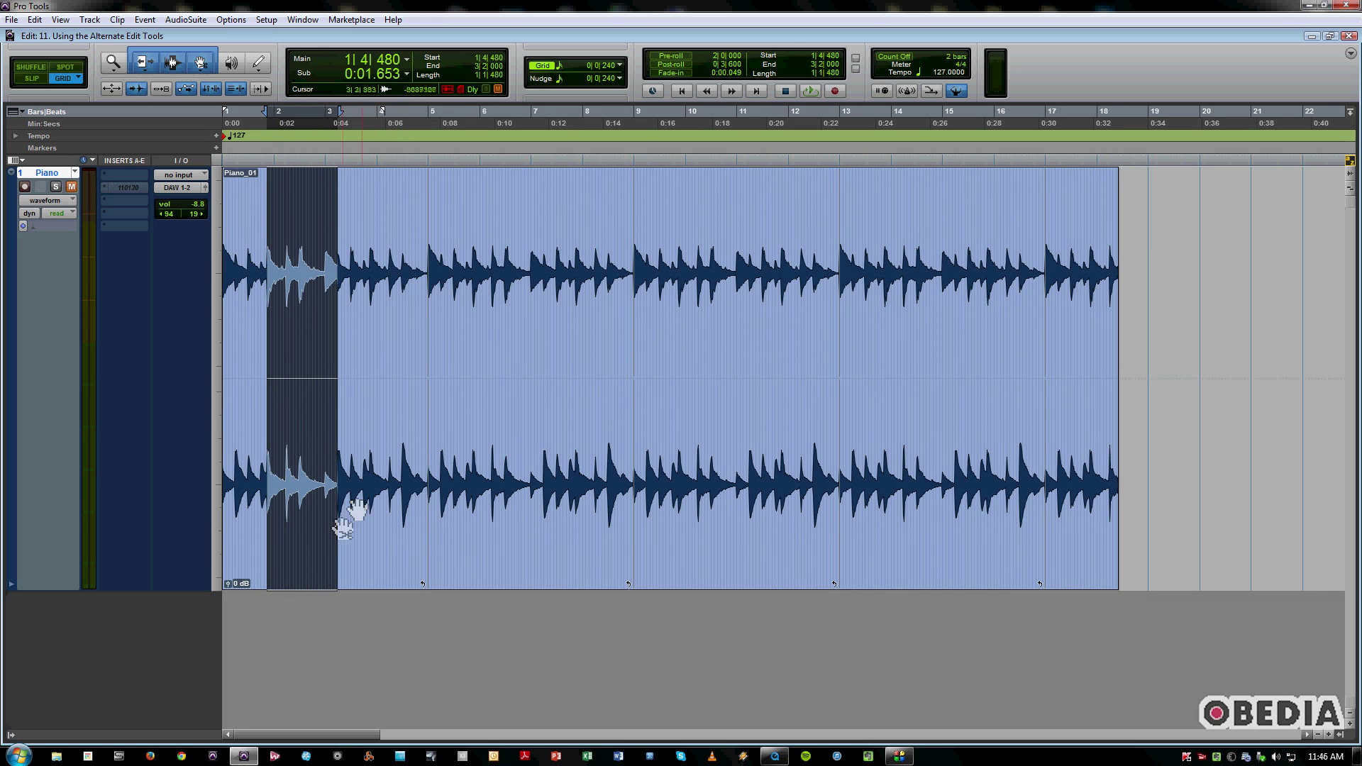
left_click_drag(316, 523, 1159, 526)
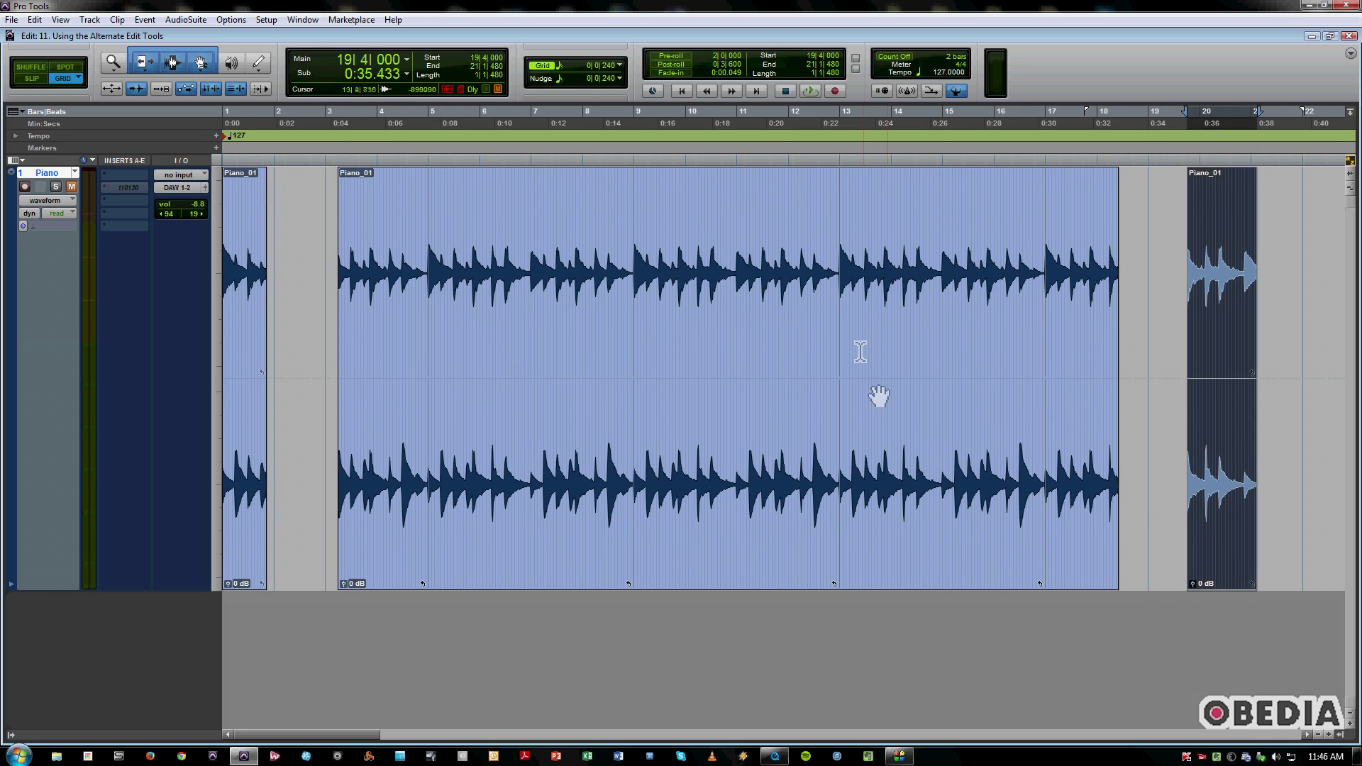
left_click_drag(880, 320, 522, 354)
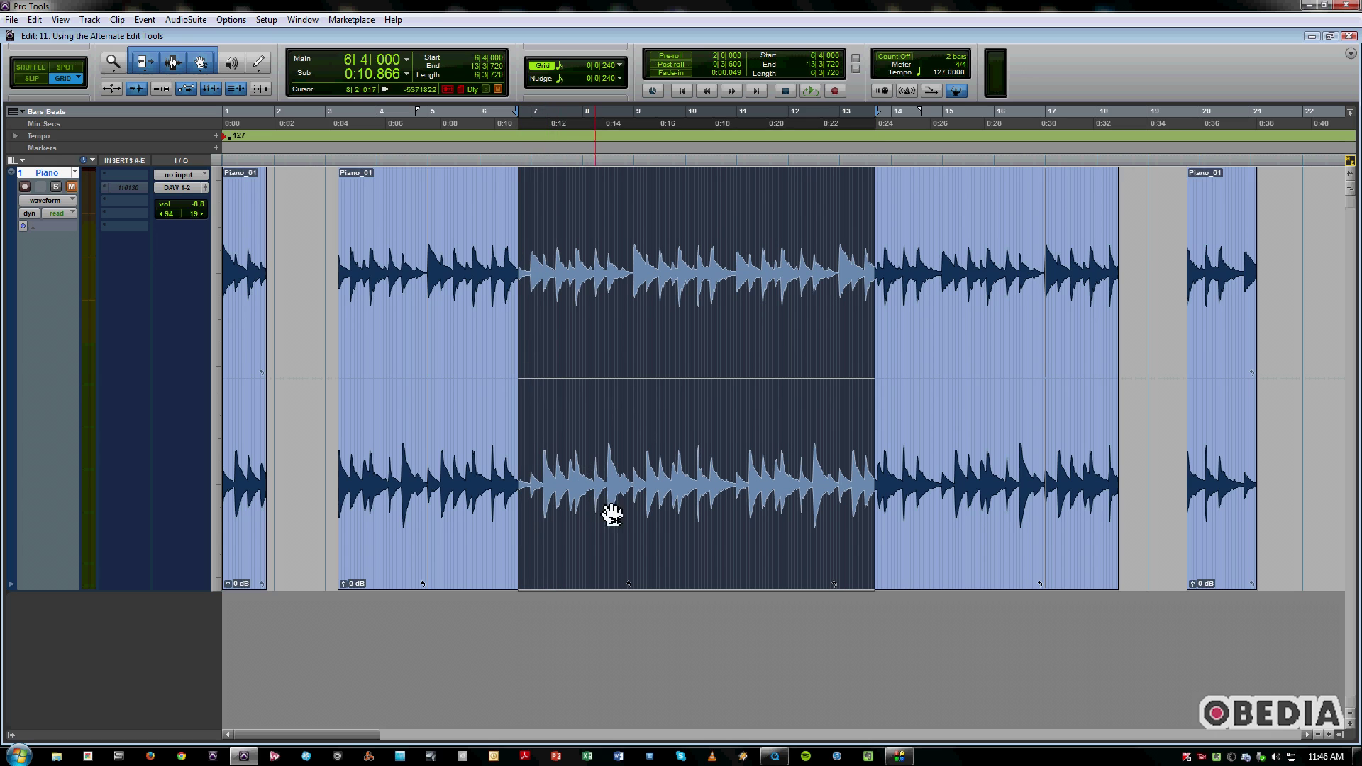
left_click_drag(608, 517, 899, 542)
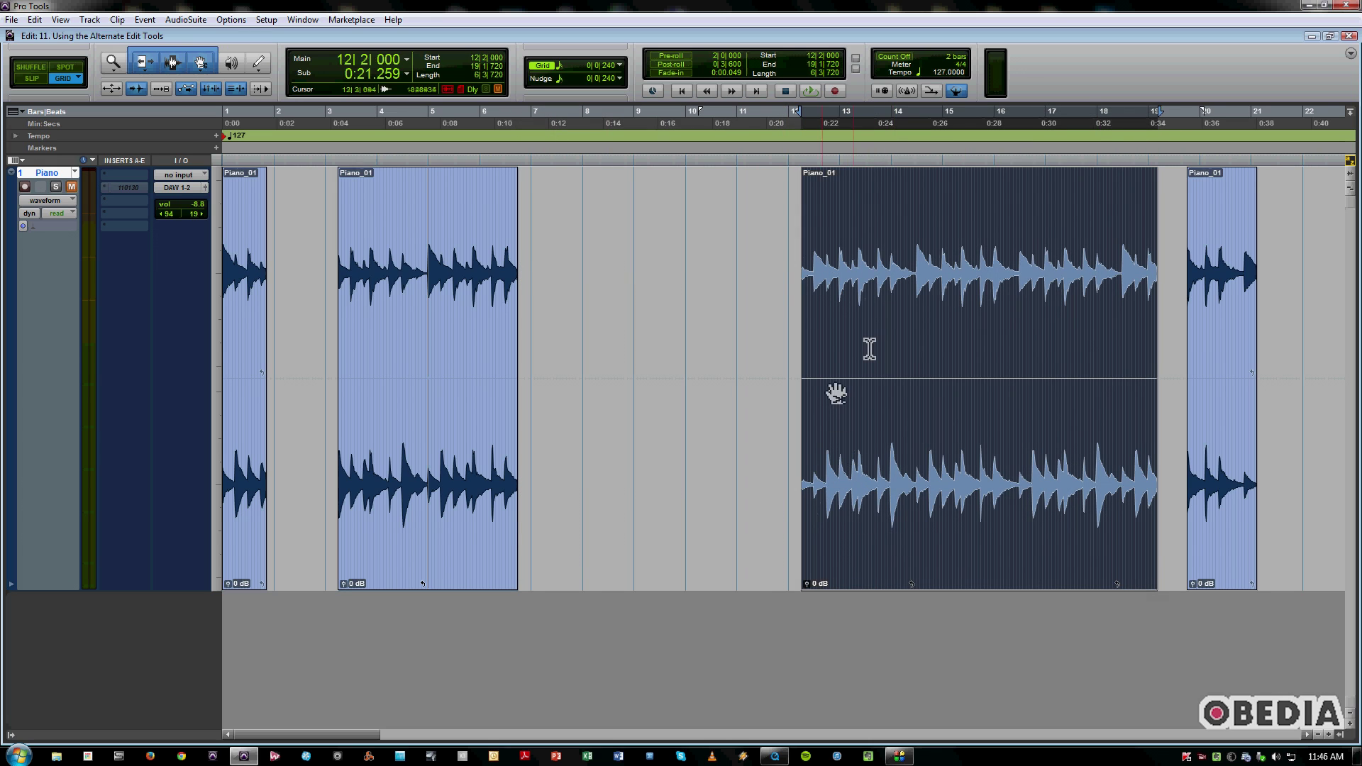
left_click_drag(903, 341, 960, 405)
left_click_drag(959, 454, 680, 488)
- Undo the moves, return Piano_01 to bar 1, and set the Grabber back to time-based moving
key("ctrl+z")
key("ctrl+z")
key("ctrl+z")
key("ctrl+z")
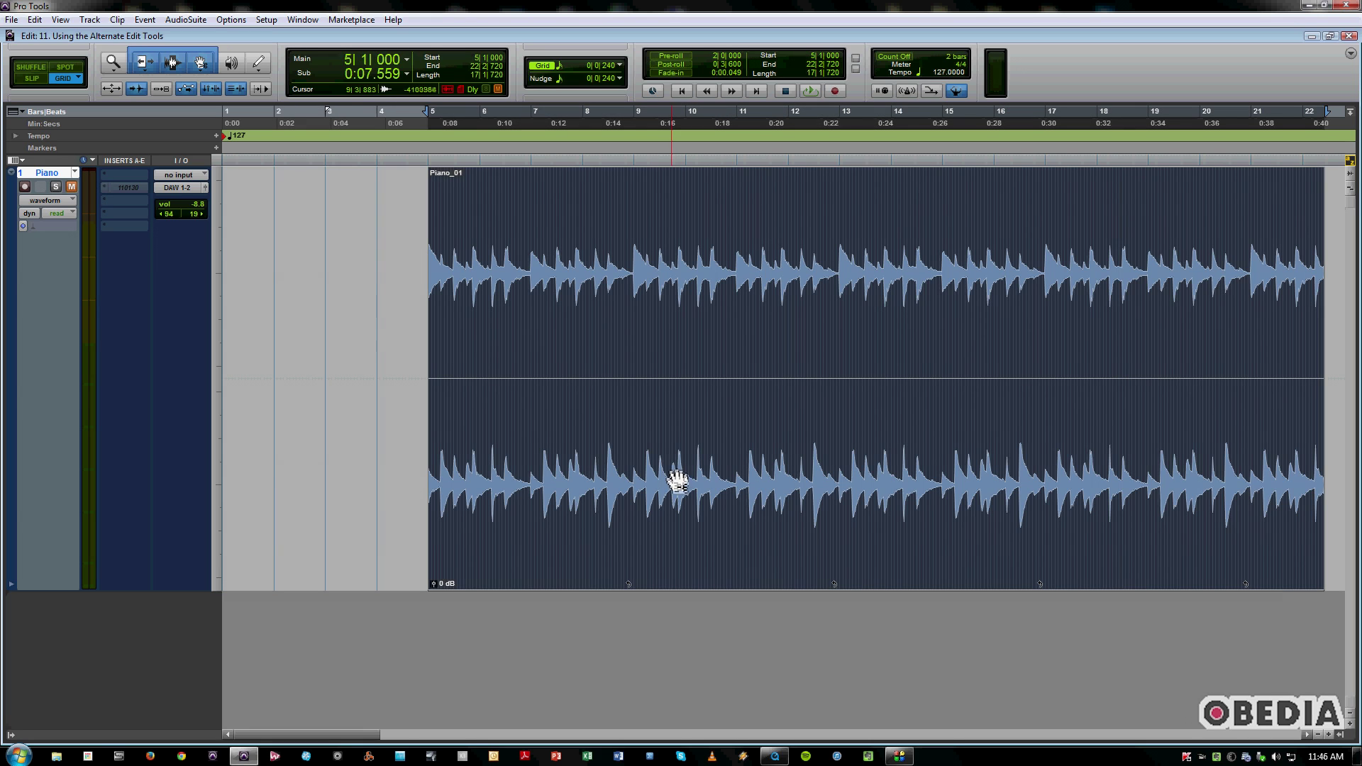
left_click_drag(501, 456, 259, 270)
left_click(201, 62)
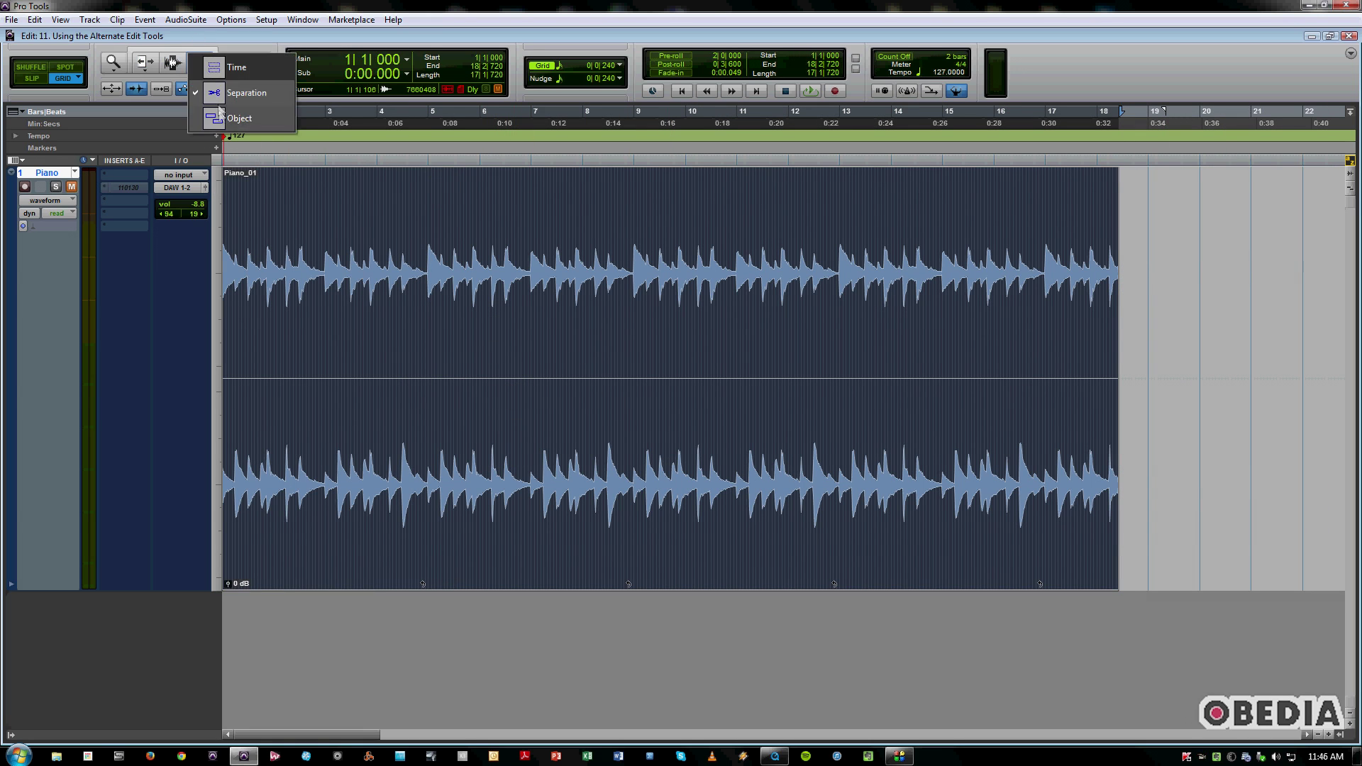
left_click(230, 69)
left_click(201, 51)
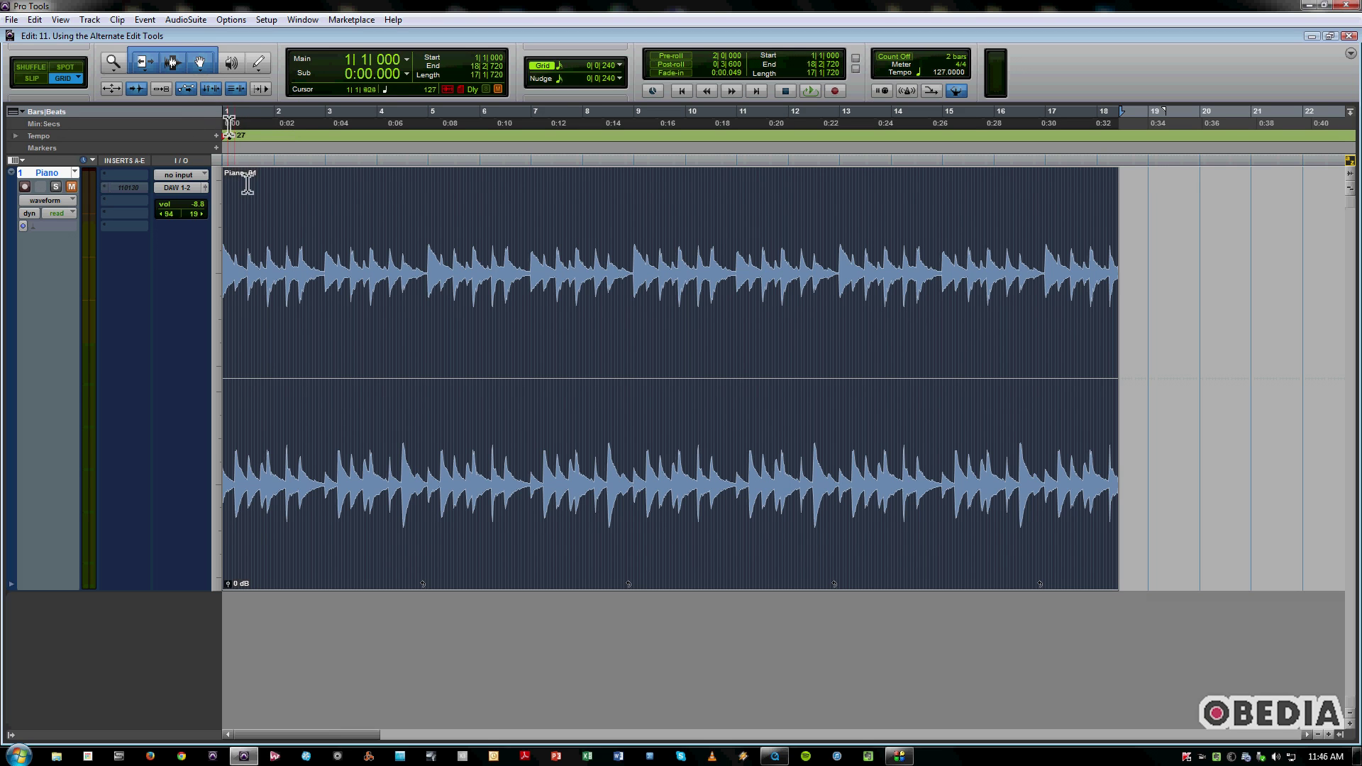
- Split Piano_01 at six points, from 1|4|480 to 14|2|240, into seven clips
left_click(273, 215)
key("ctrl+e")
left_click(470, 243)
key("ctrl+e")
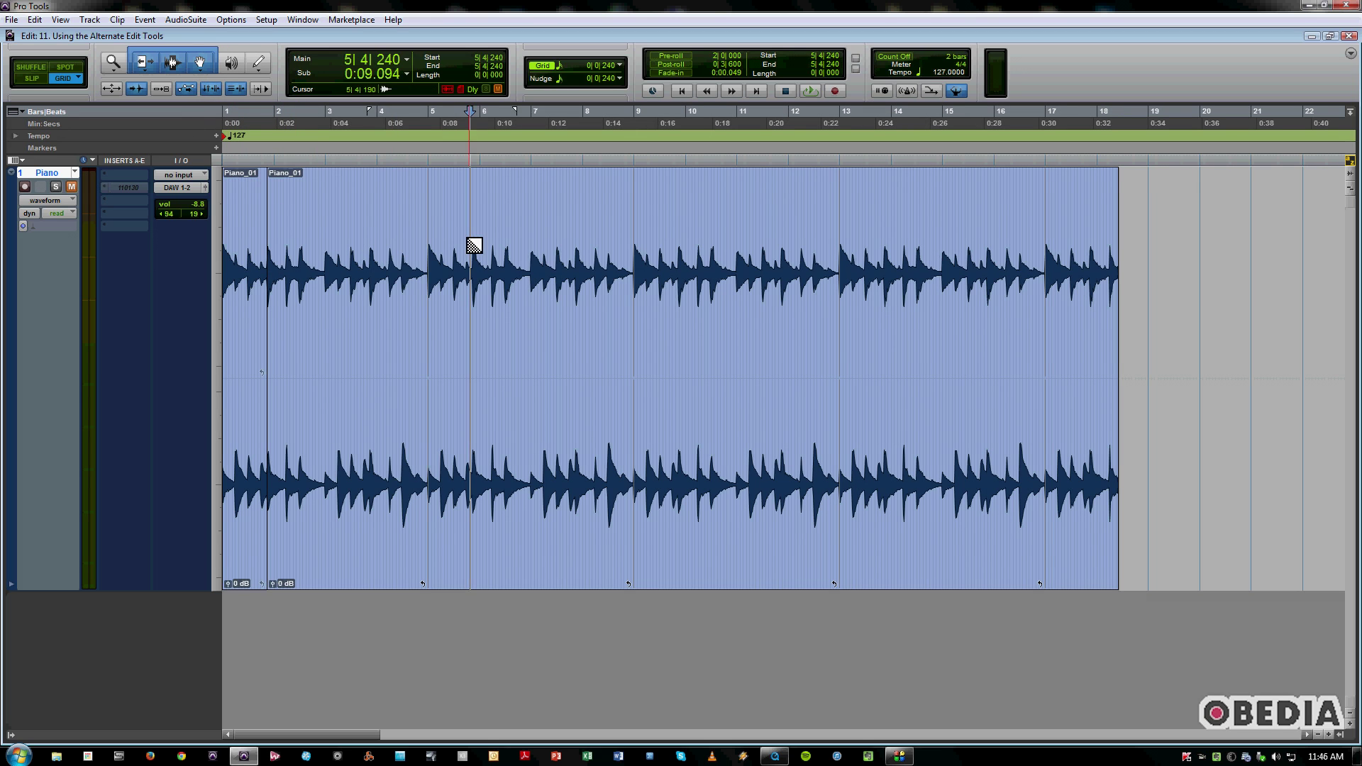
left_click(663, 258)
key("ctrl+e")
left_click(814, 270)
key("ctrl+e")
left_click(970, 274)
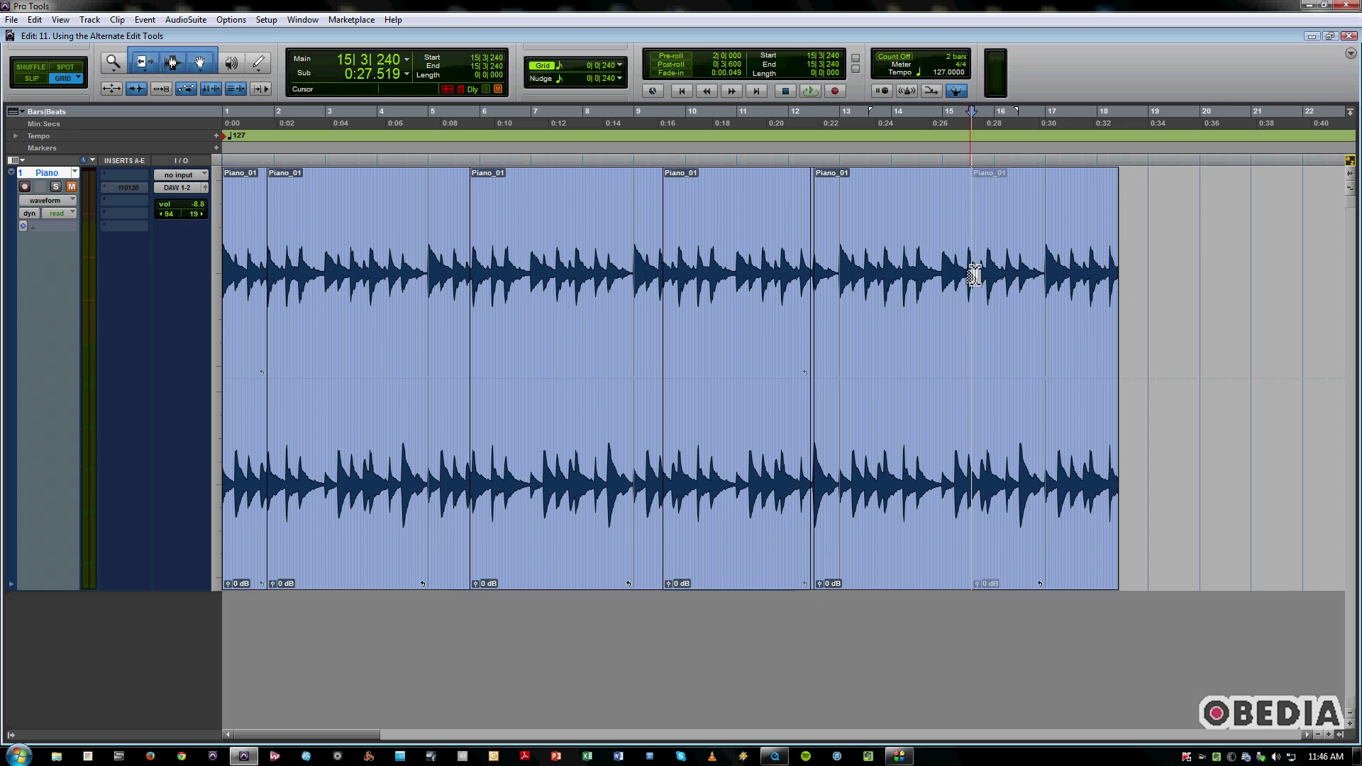
key("ctrl+e")
left_click(908, 273)
key("ctrl+e")
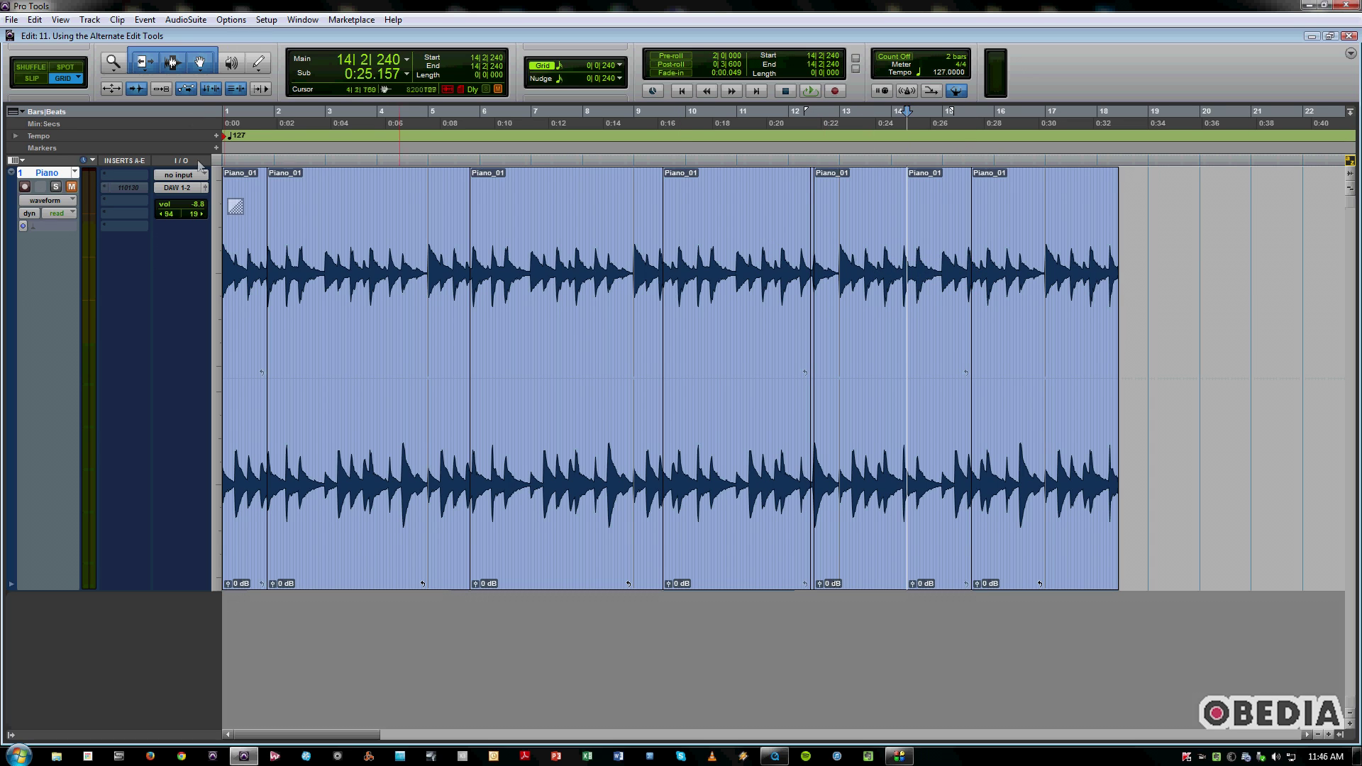
- Select all seven Piano_01 pieces from bar 1 through 18|2|720
left_click(250, 477)
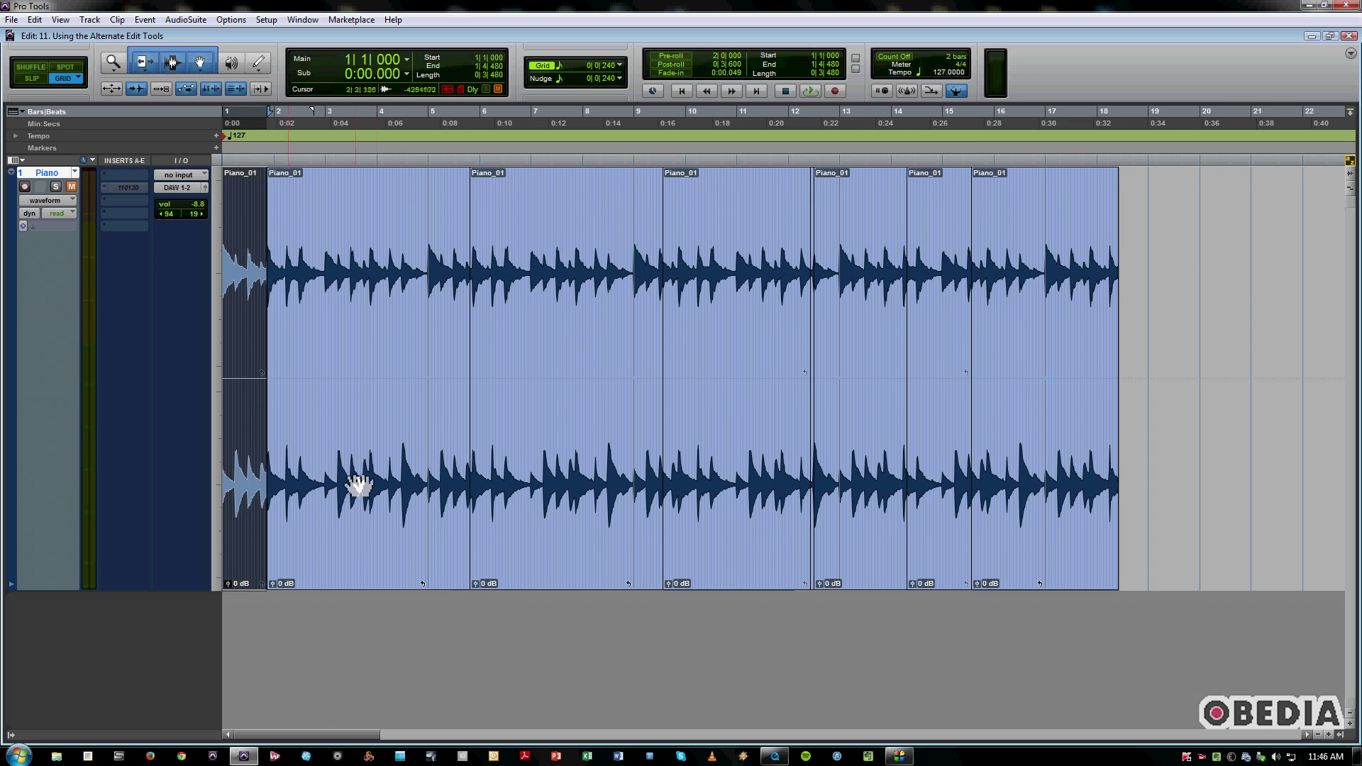
left_click(543, 491, "shift")
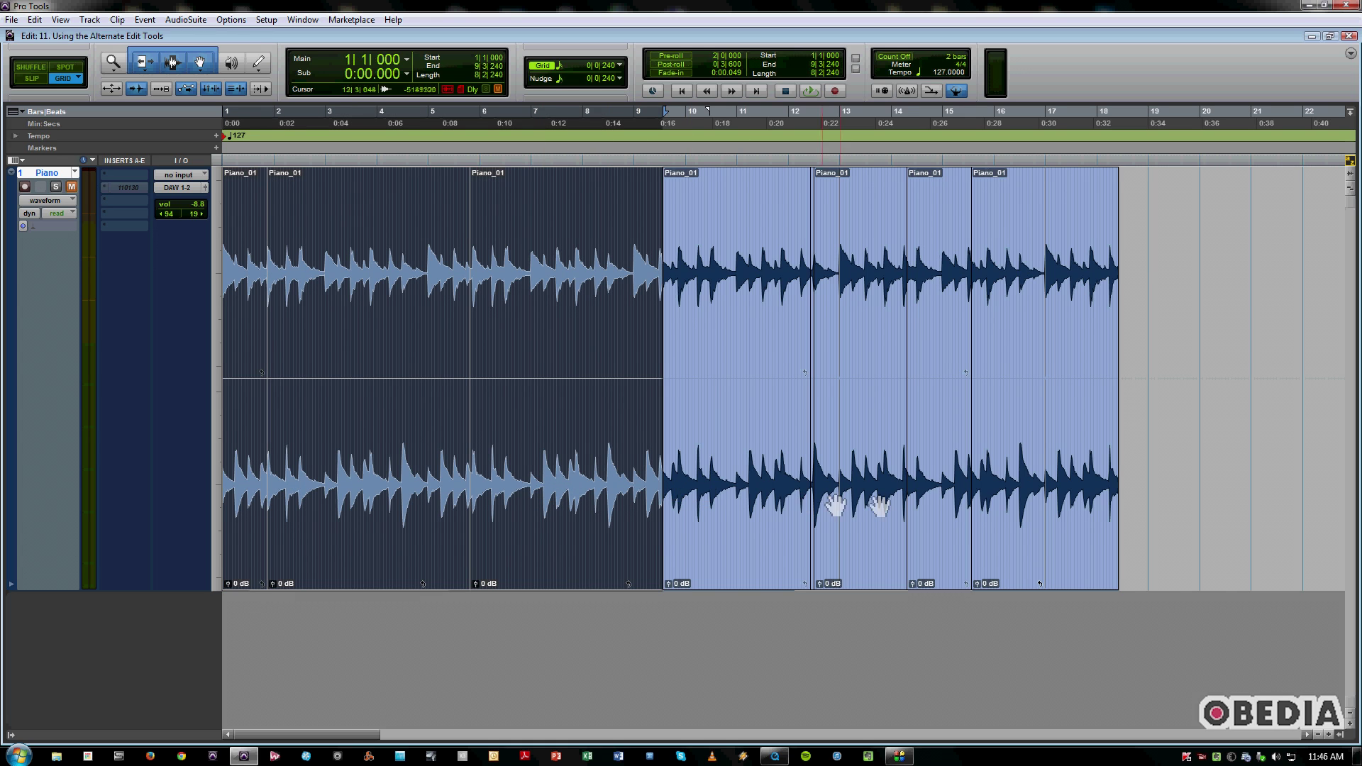
left_click(898, 508, "shift")
left_click(1025, 514, "shift")
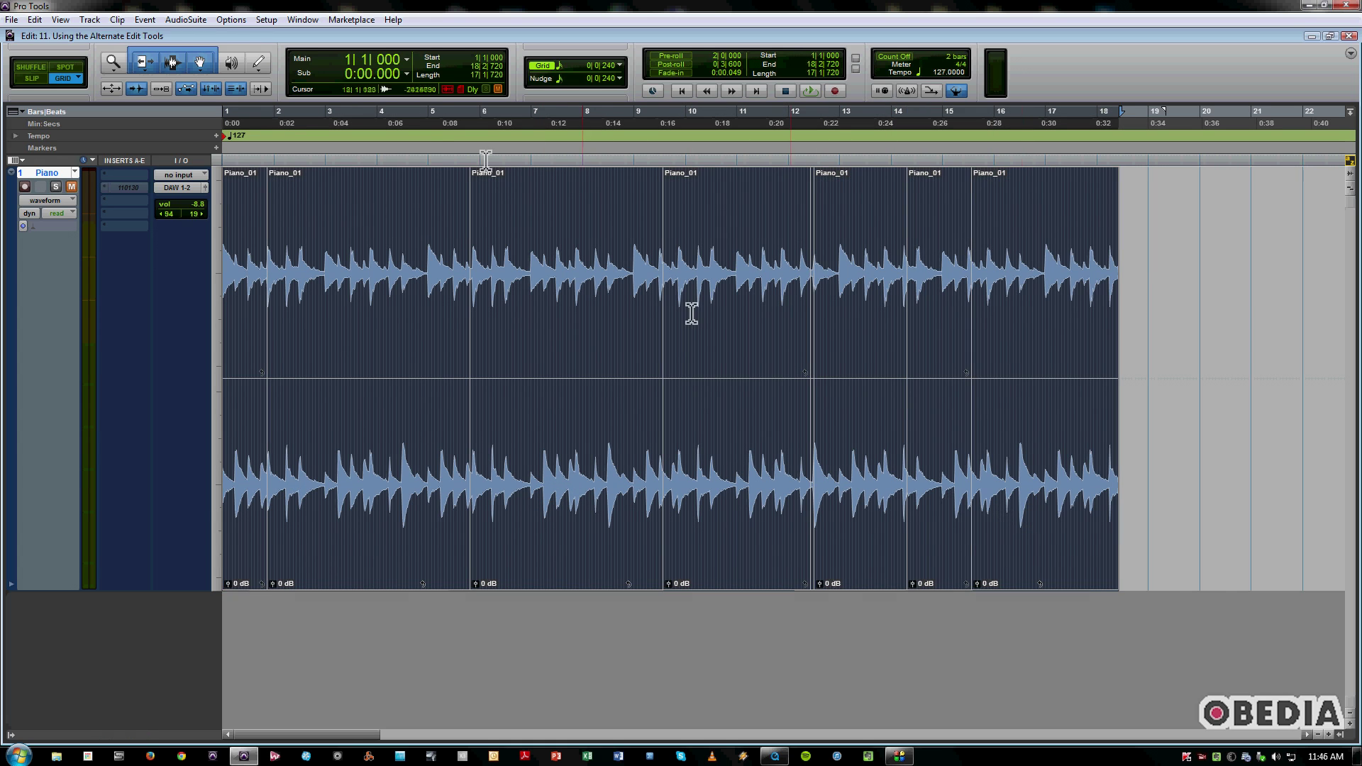
- Set the Grabber to Object mode and select the pieces at bars 1, 6–9, 12–14 and 16–18
left_click(202, 64)
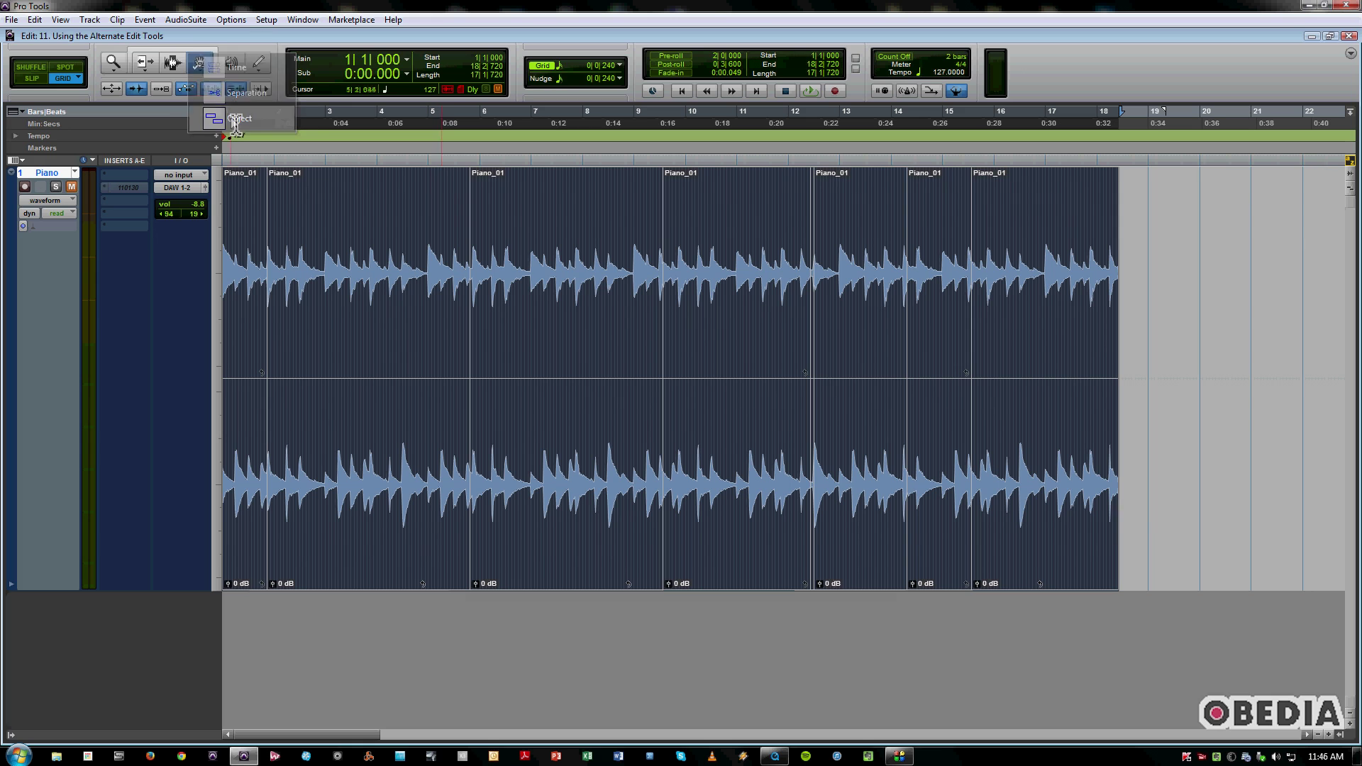
left_click(234, 66)
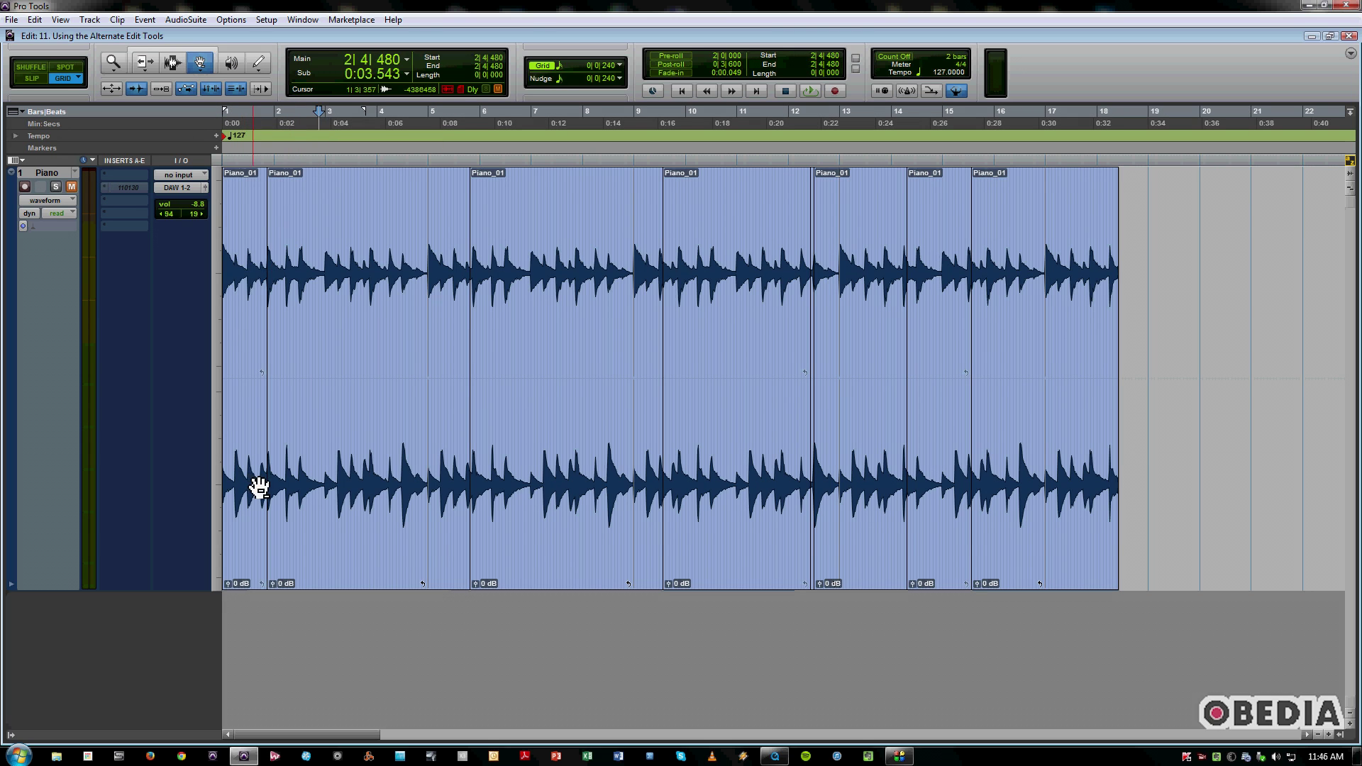
left_click(258, 481)
left_click(529, 488, "shift")
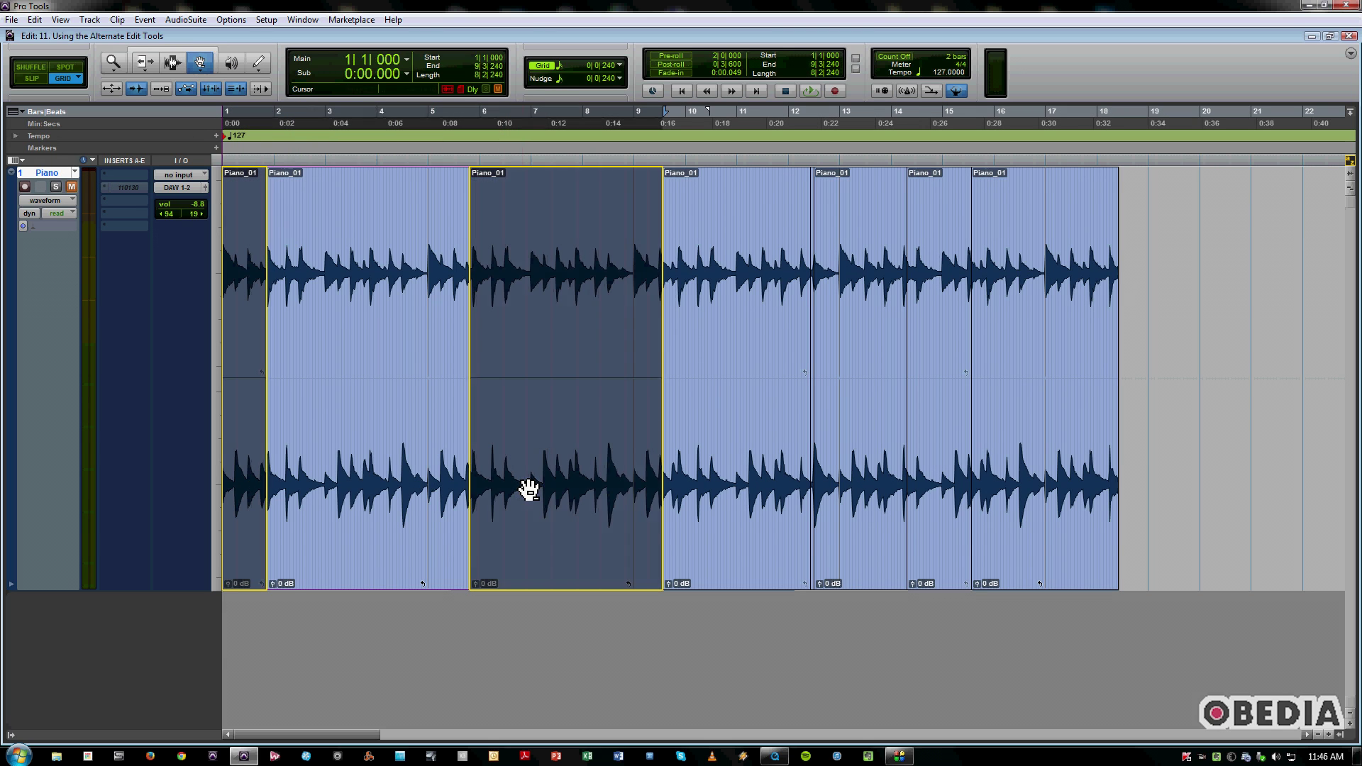
left_click(839, 484, "shift")
left_click(1012, 480, "shift")
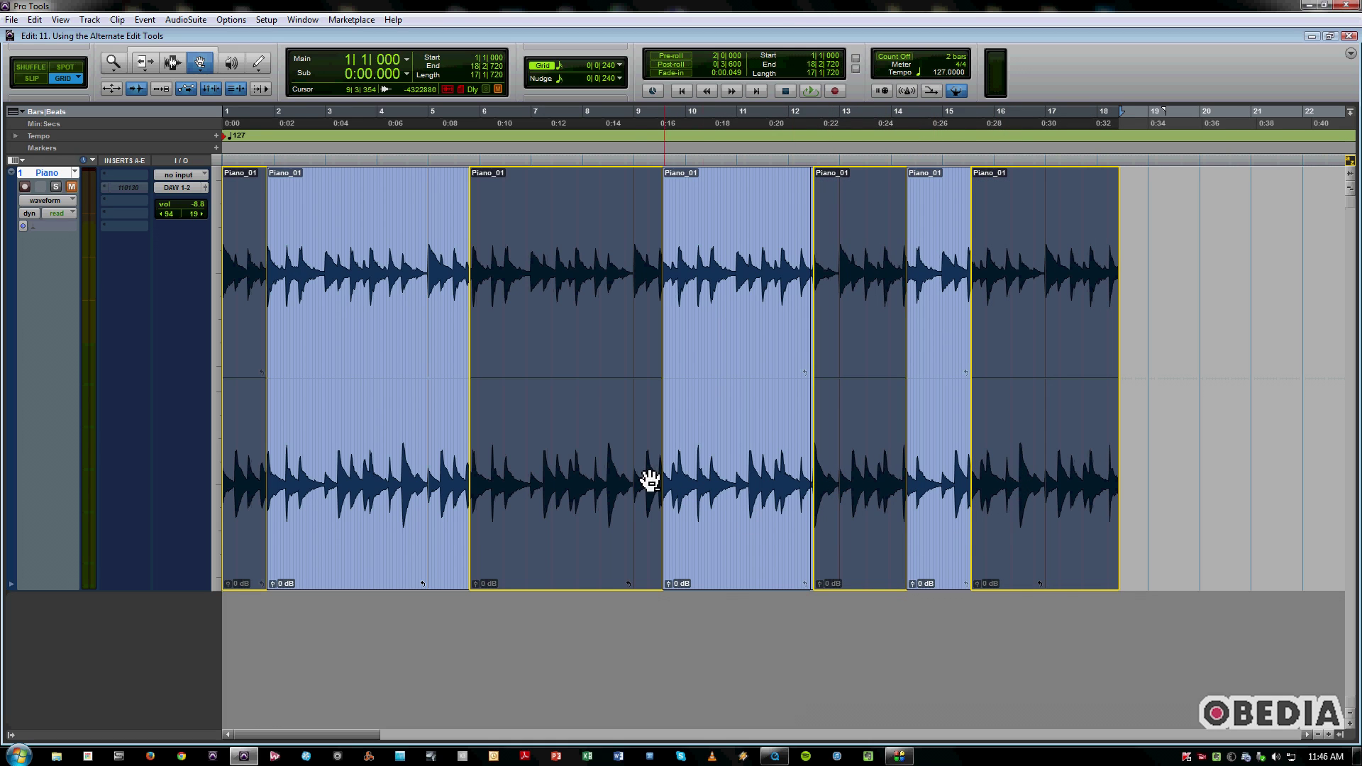
- Shift the selected pieces to 8|4|720, then undo back to one continuous clip
left_click_drag(577, 480, 992, 500)
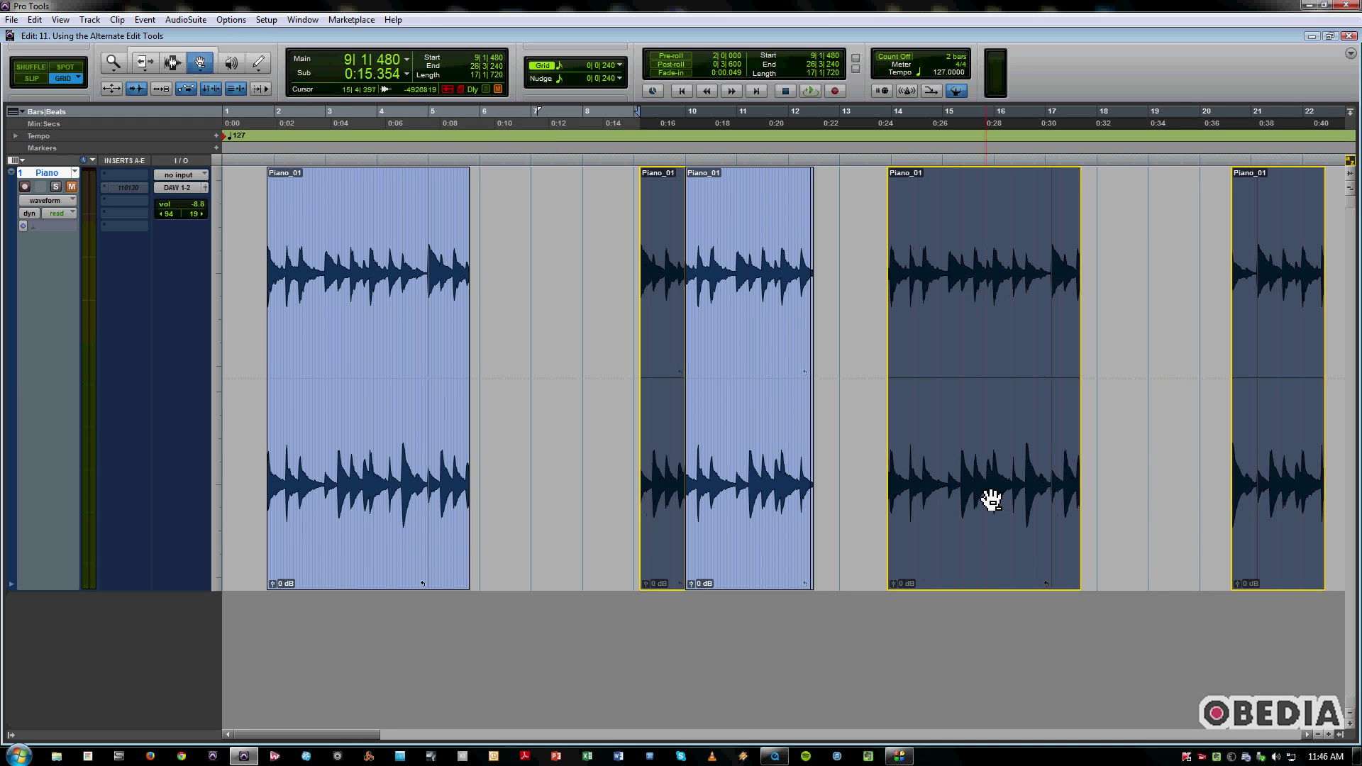
key("ctrl+z")
key("ctrl+z")
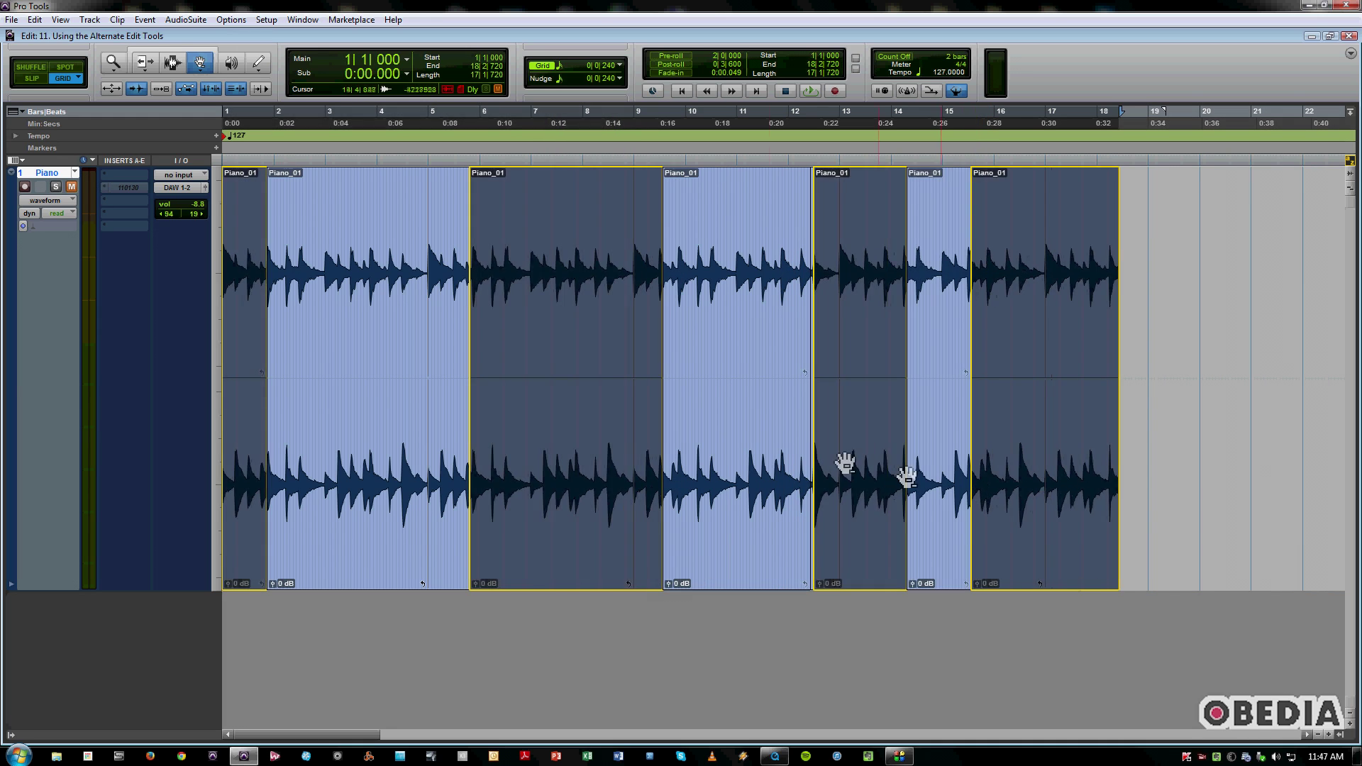
key("ctrl+z")
key("ctrl+z")
key("ctrl+z")
key("ctrl+z")
key("ctrl+z")
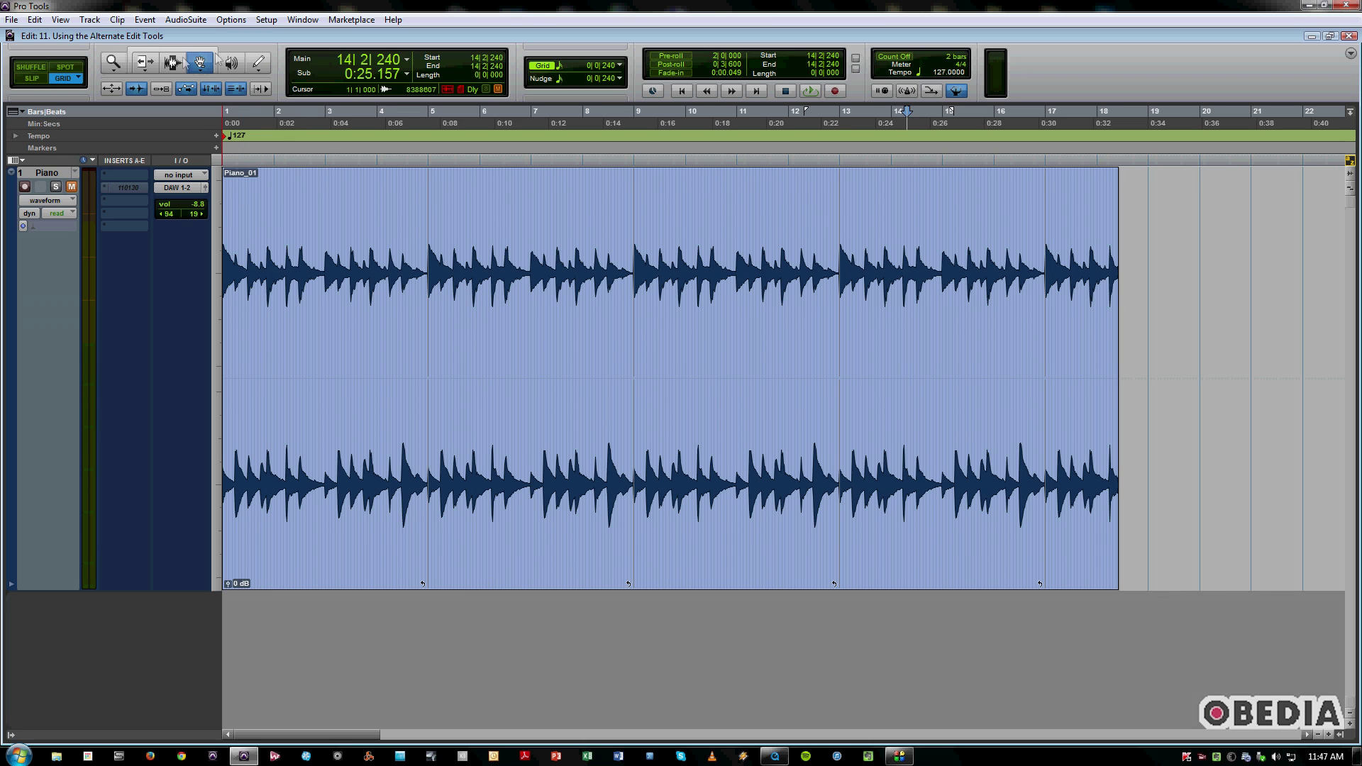
- Pick the Pencil with the Free Hand shape and show the Piano track's volume automation
left_click(200, 64)
left_click(255, 65)
left_click(256, 68)
left_click(278, 74)
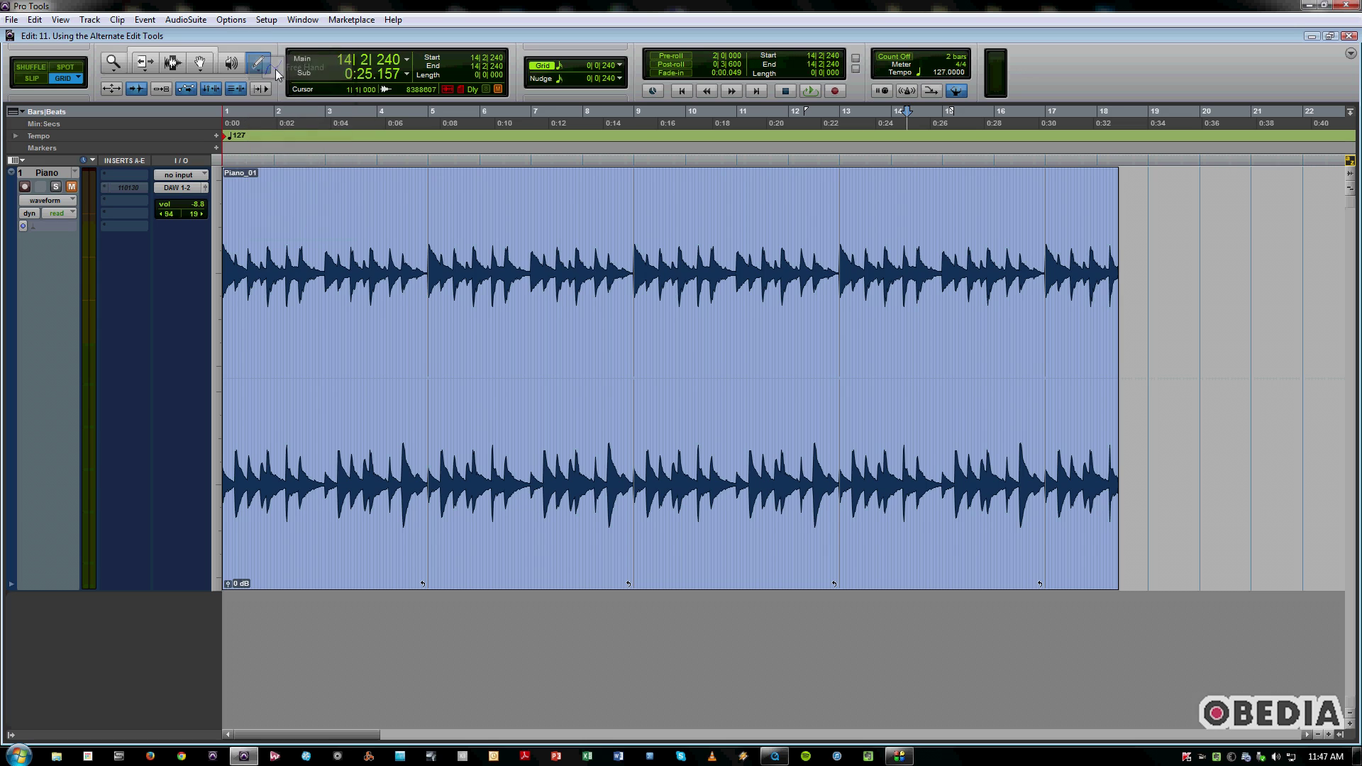
left_click(57, 201)
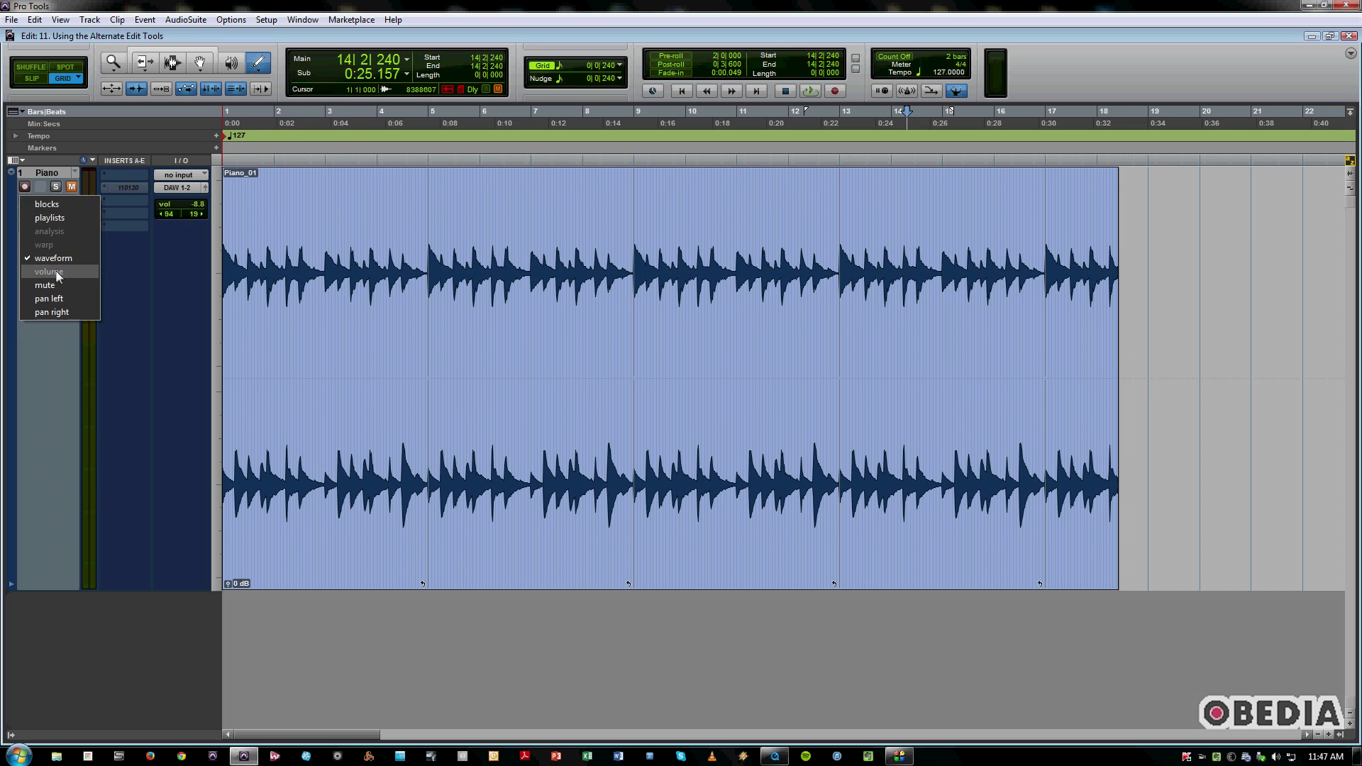
left_click(44, 262)
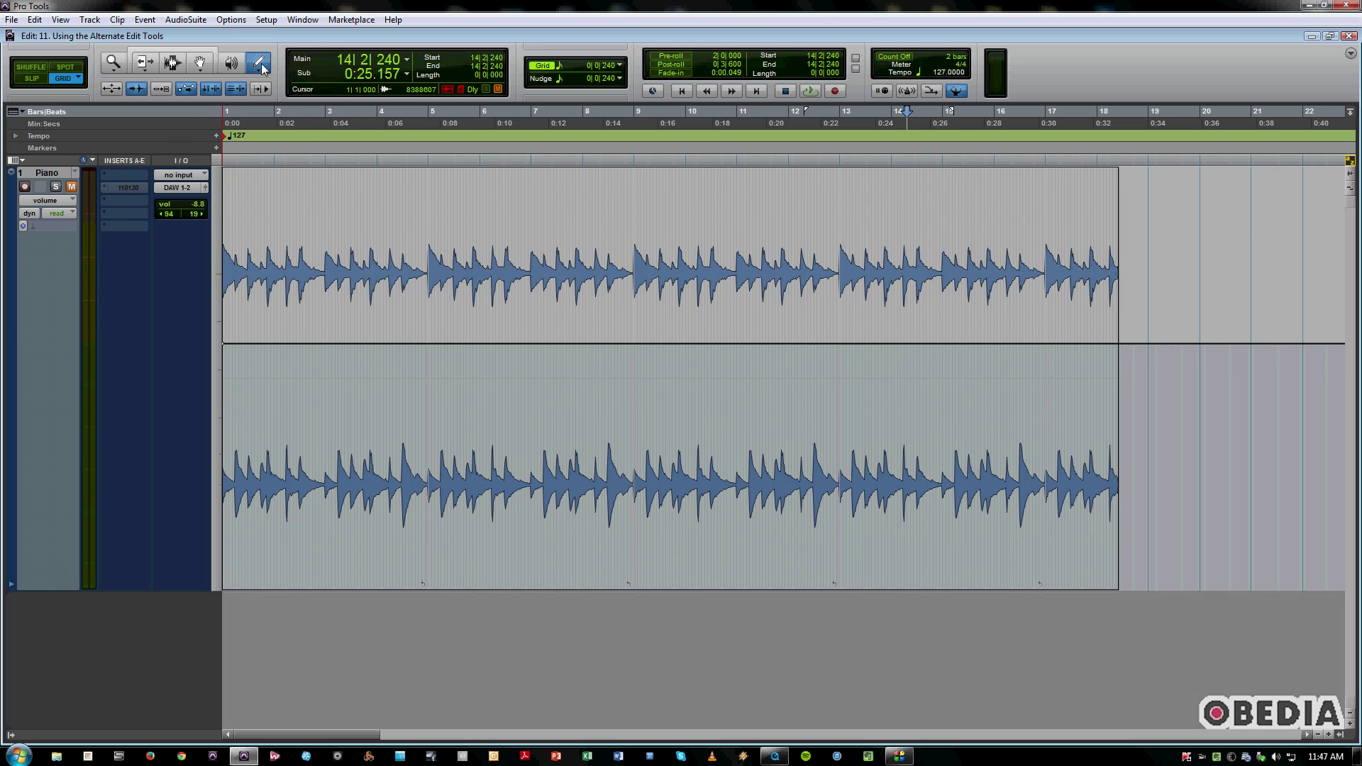
- Draw a freehand volume dip, redraw it with Line, then draw triangle waves over bars 3–14
mouse_move(312, 342)
left_mouse_down()
mouse_move(391, 359)
mouse_move(524, 449)
mouse_move(598, 436)
mouse_move(707, 363)
mouse_move(808, 362)
mouse_move(875, 383)
mouse_move(906, 408)
left_mouse_up()
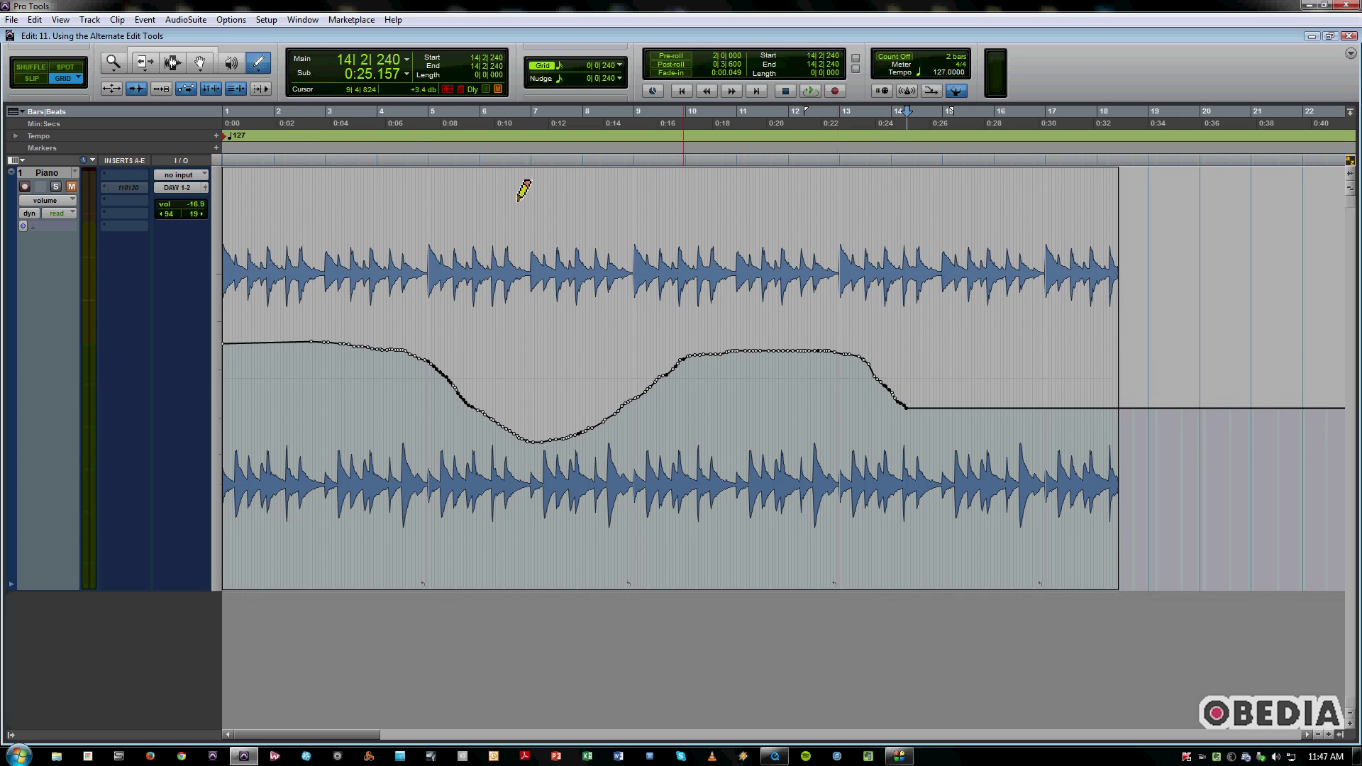
left_click_drag(261, 68, 298, 83)
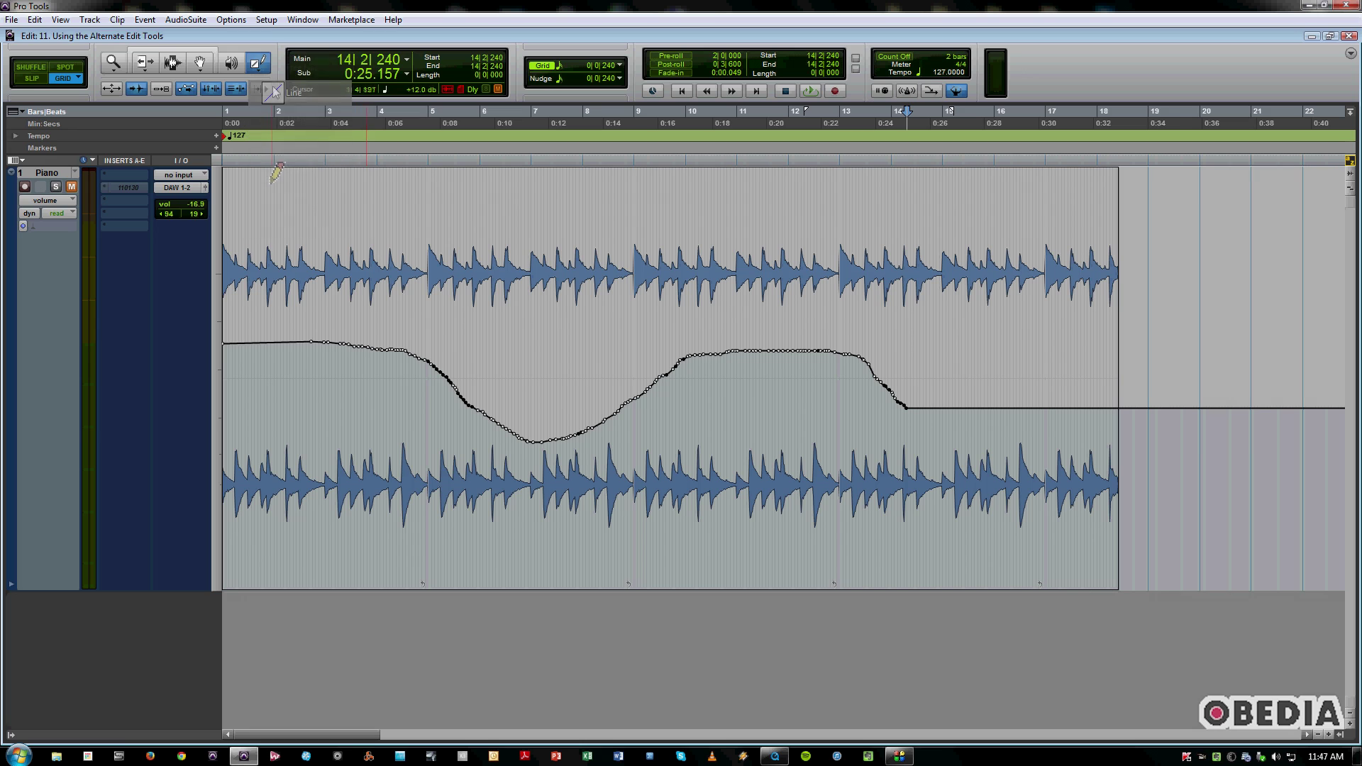
mouse_move(292, 344)
left_mouse_down()
mouse_move(521, 498)
mouse_move(978, 355)
mouse_move(1003, 333)
left_mouse_up()
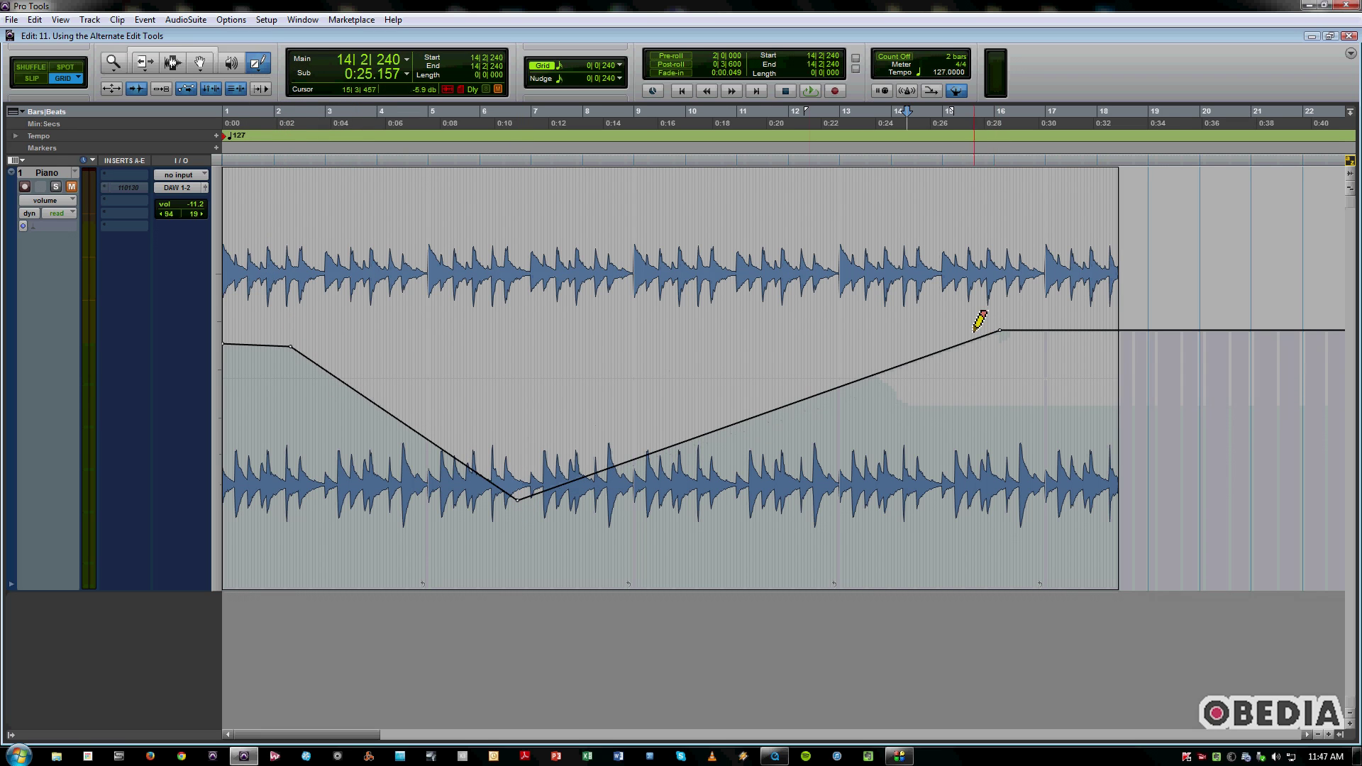
left_click_drag(257, 66, 305, 112)
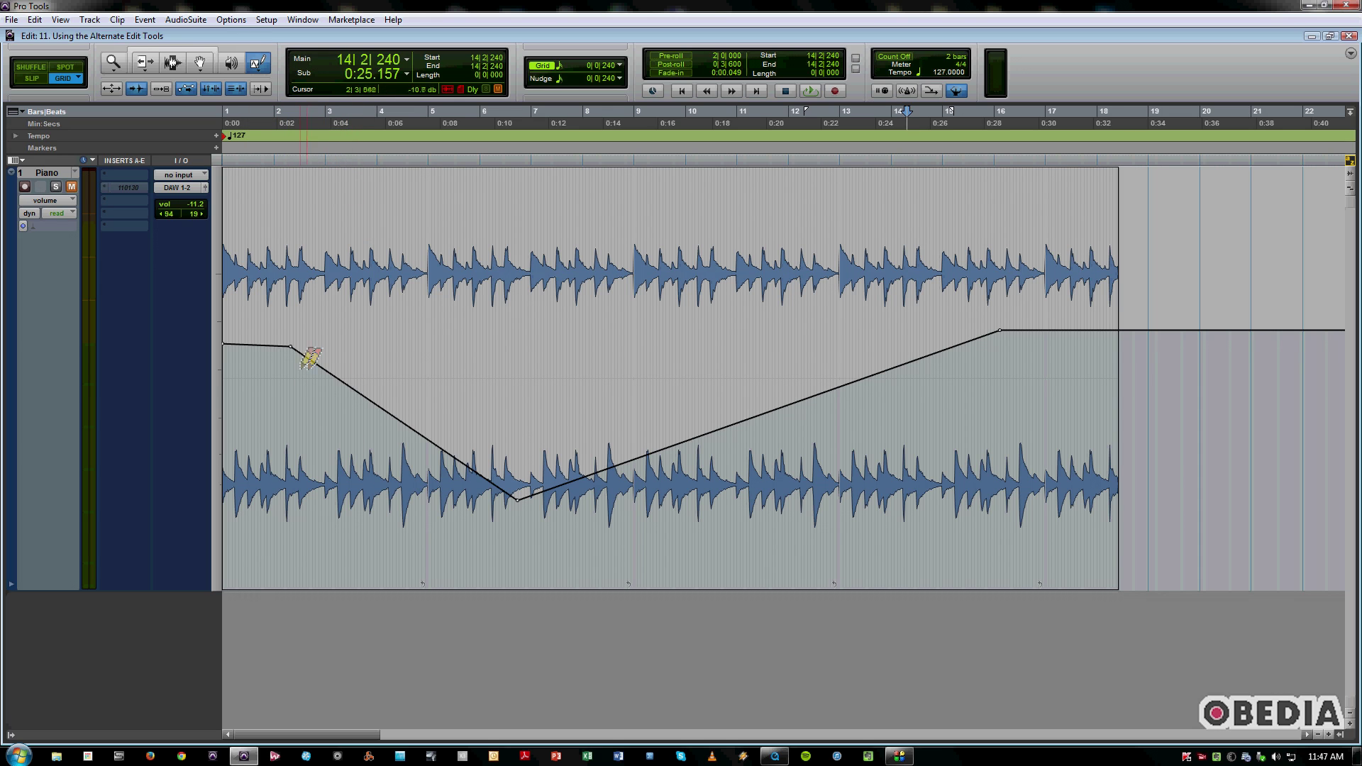
mouse_move(324, 358)
left_mouse_down()
mouse_move(776, 425)
mouse_move(897, 528)
mouse_move(890, 496)
left_mouse_up()
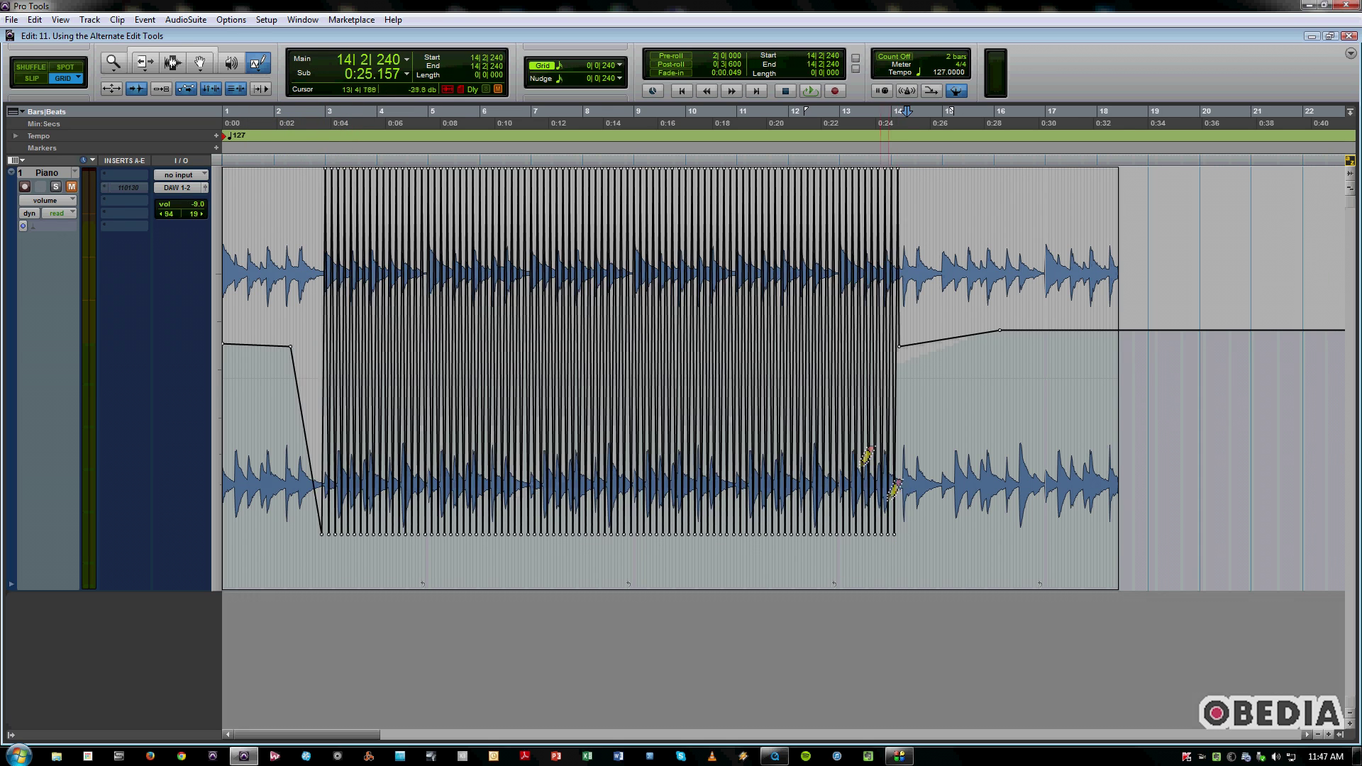
- Set the Grid to 1/2 note and redraw the triangle volume pattern at half-note spacing
left_click(621, 65)
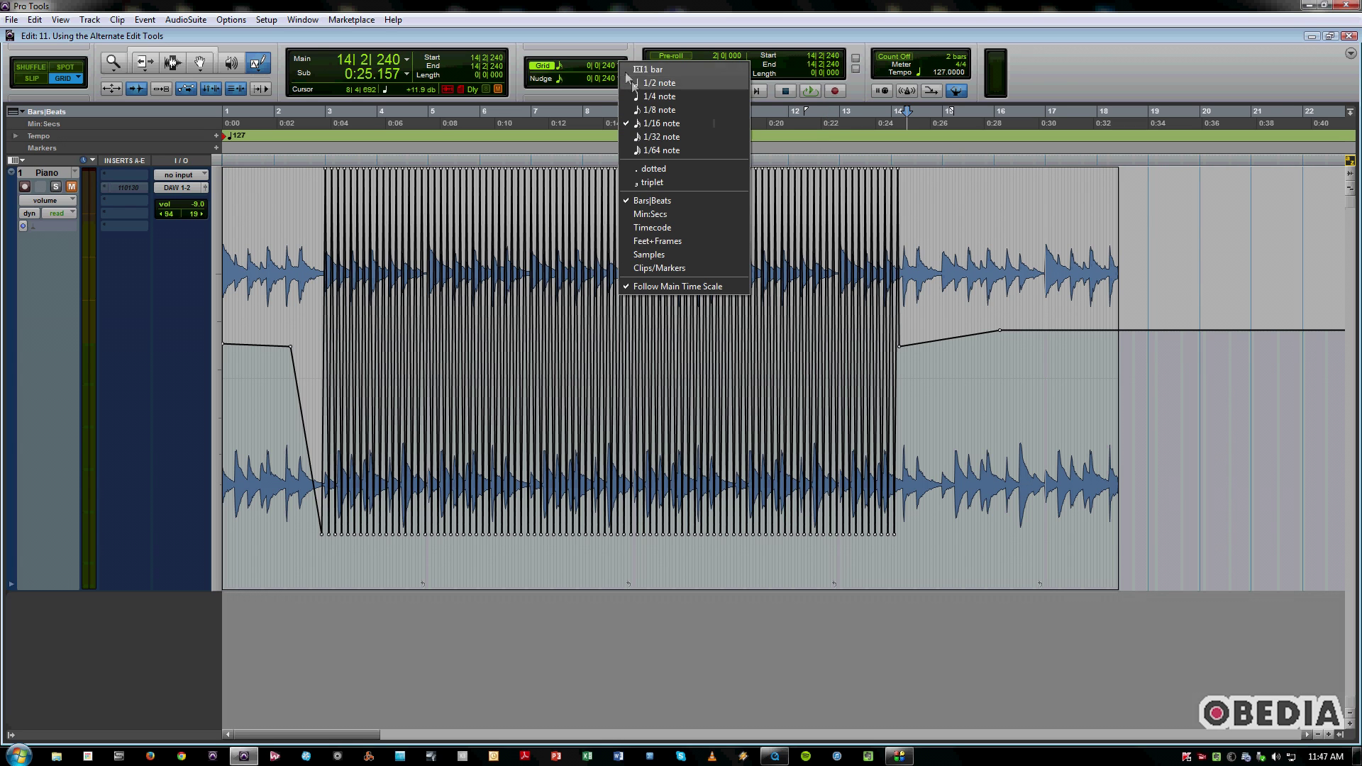
left_click(646, 86)
left_click_drag(369, 330, 776, 434)
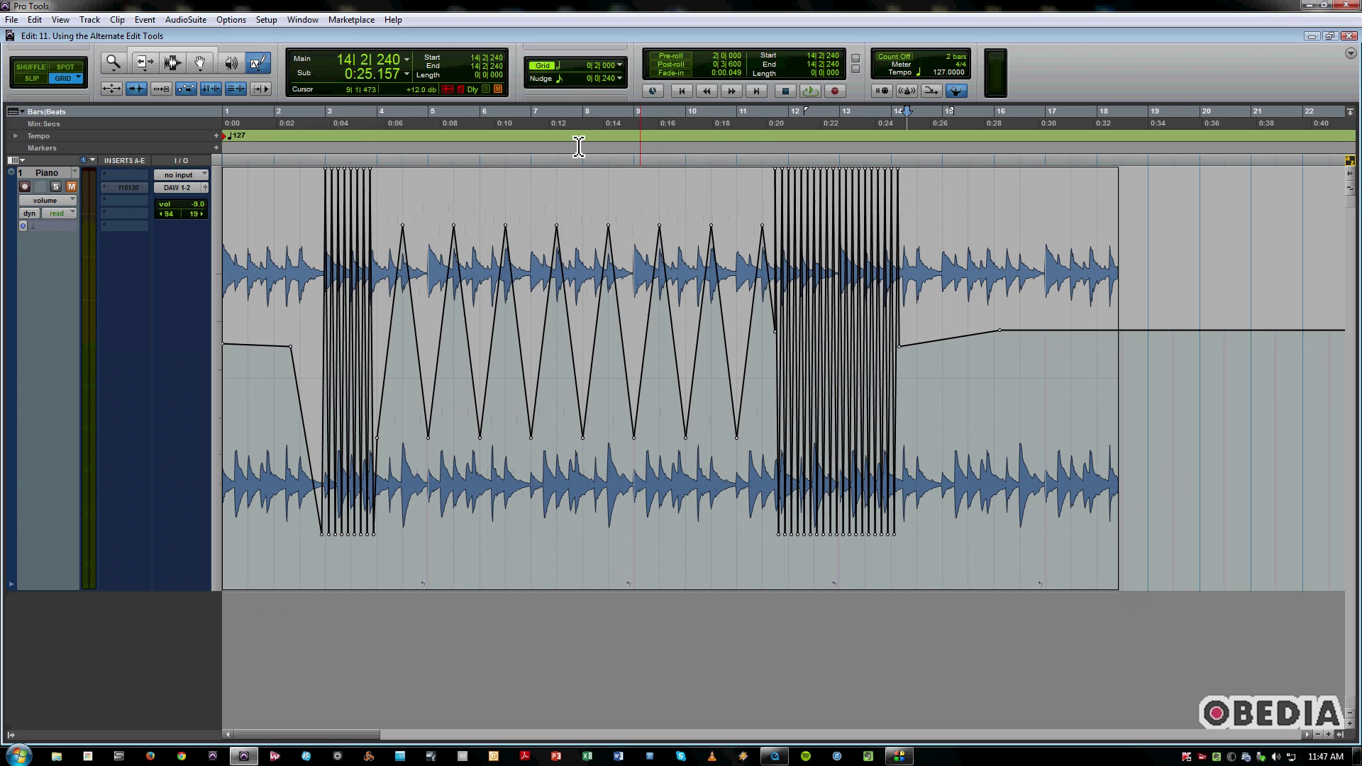
- Draw square-wave volume from bar 2 to 14, then redraw it densely at a 0|0|240 grid
left_click(255, 63)
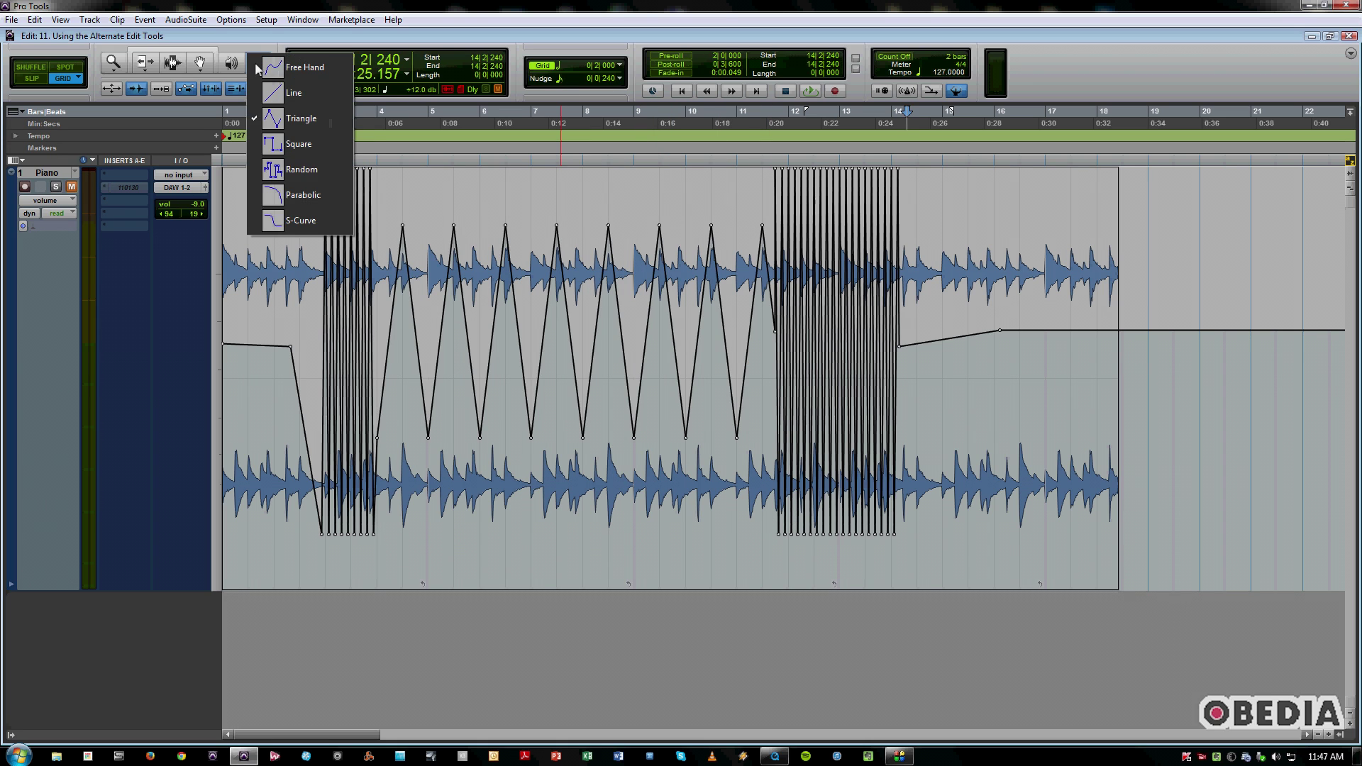
left_click(295, 141)
mouse_move(346, 328)
left_mouse_down()
mouse_move(340, 358)
mouse_move(827, 465)
mouse_move(915, 502)
left_mouse_up()
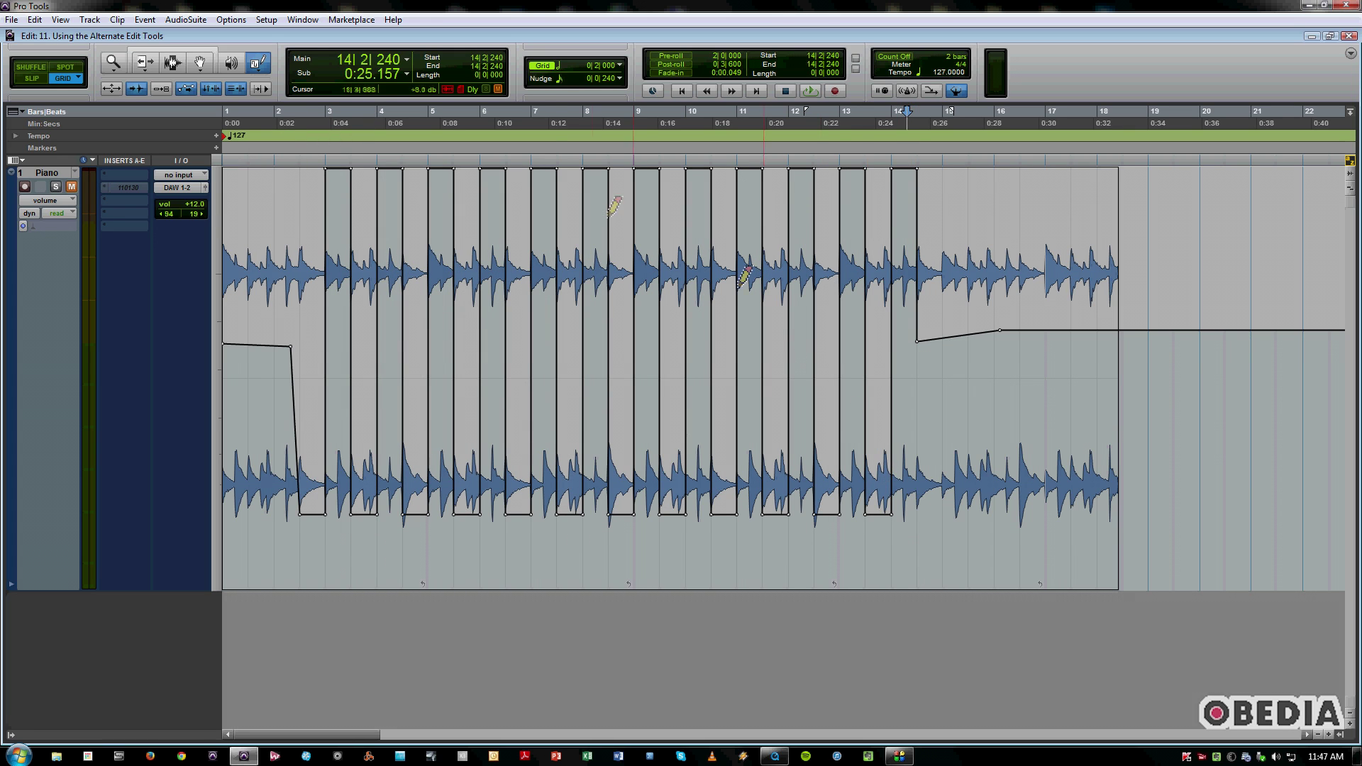
left_click(620, 65)
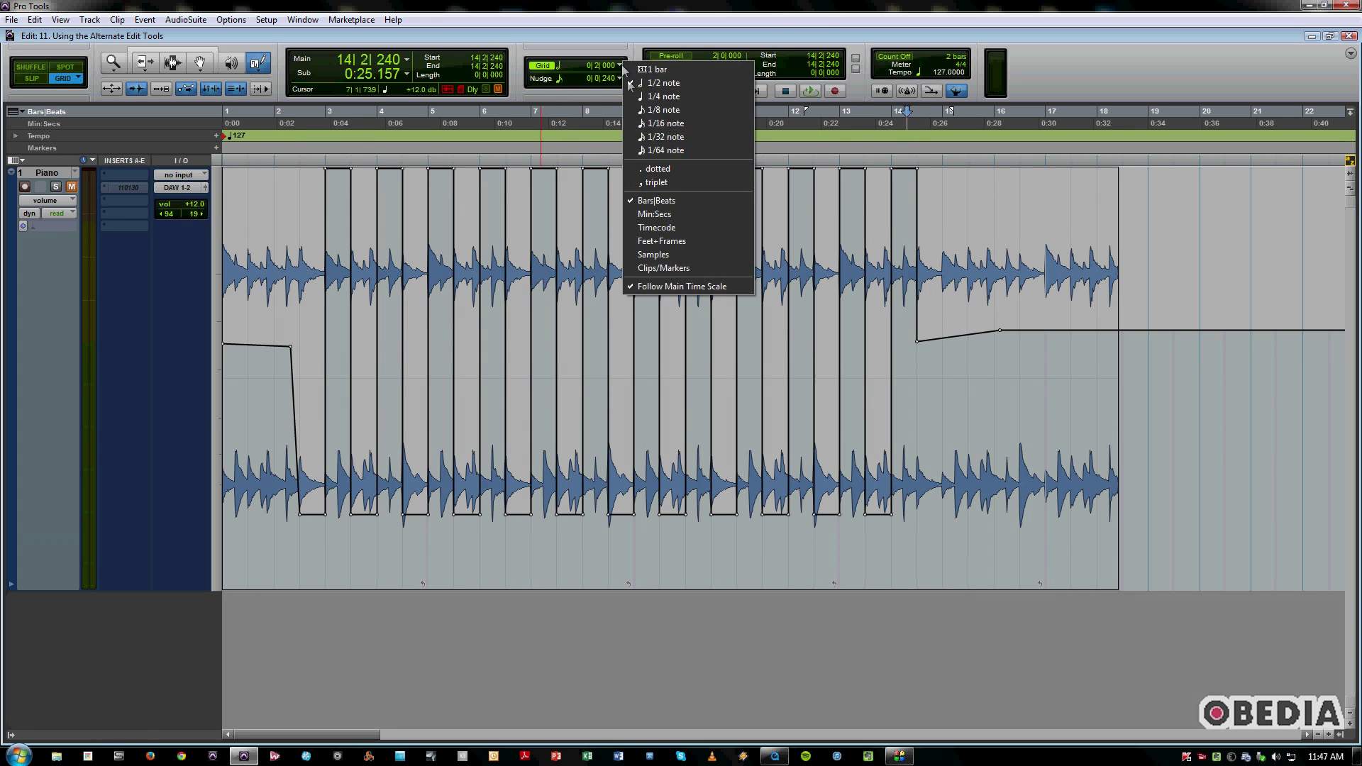
left_click(677, 124)
mouse_move(672, 397)
left_mouse_down()
mouse_move(426, 497)
mouse_move(287, 525)
left_mouse_up()
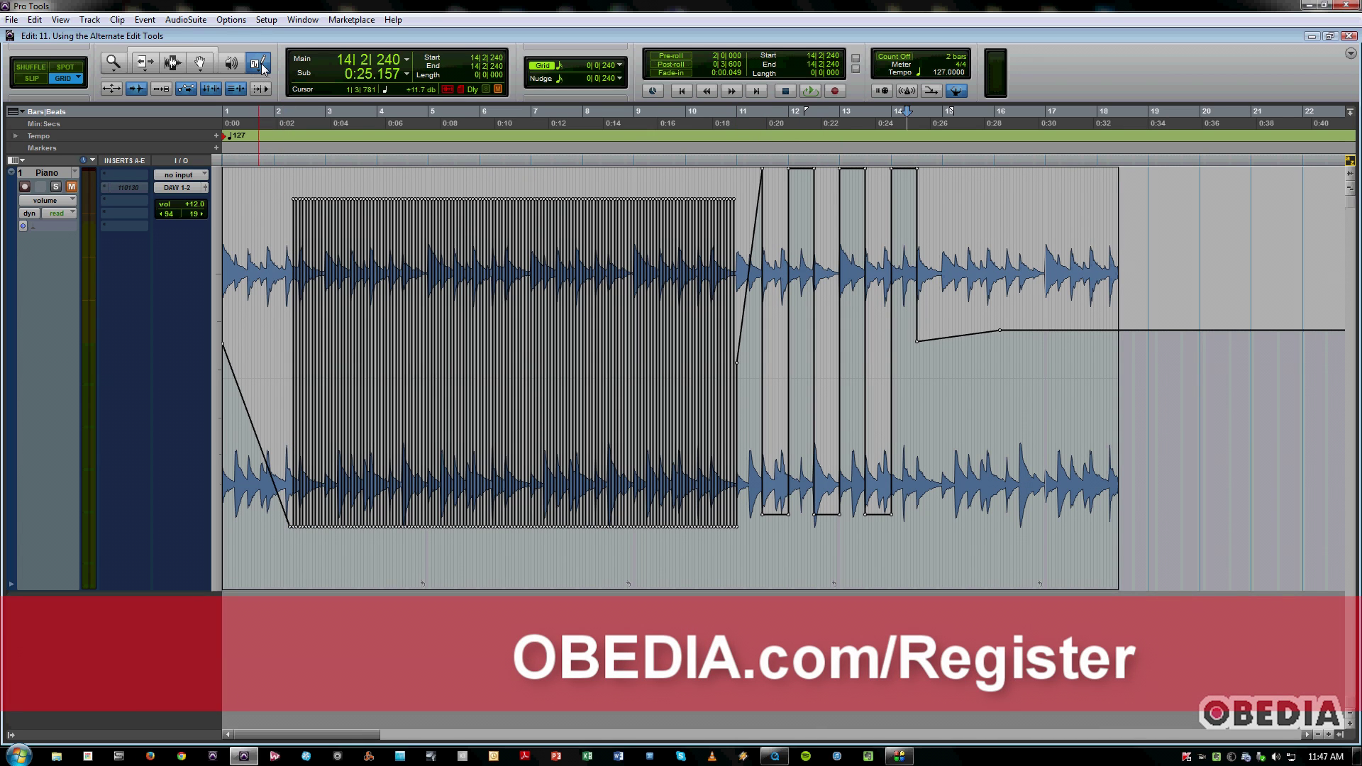
- Expand the Tempo ruler into a tempo graph and make its lane taller
left_click(264, 63)
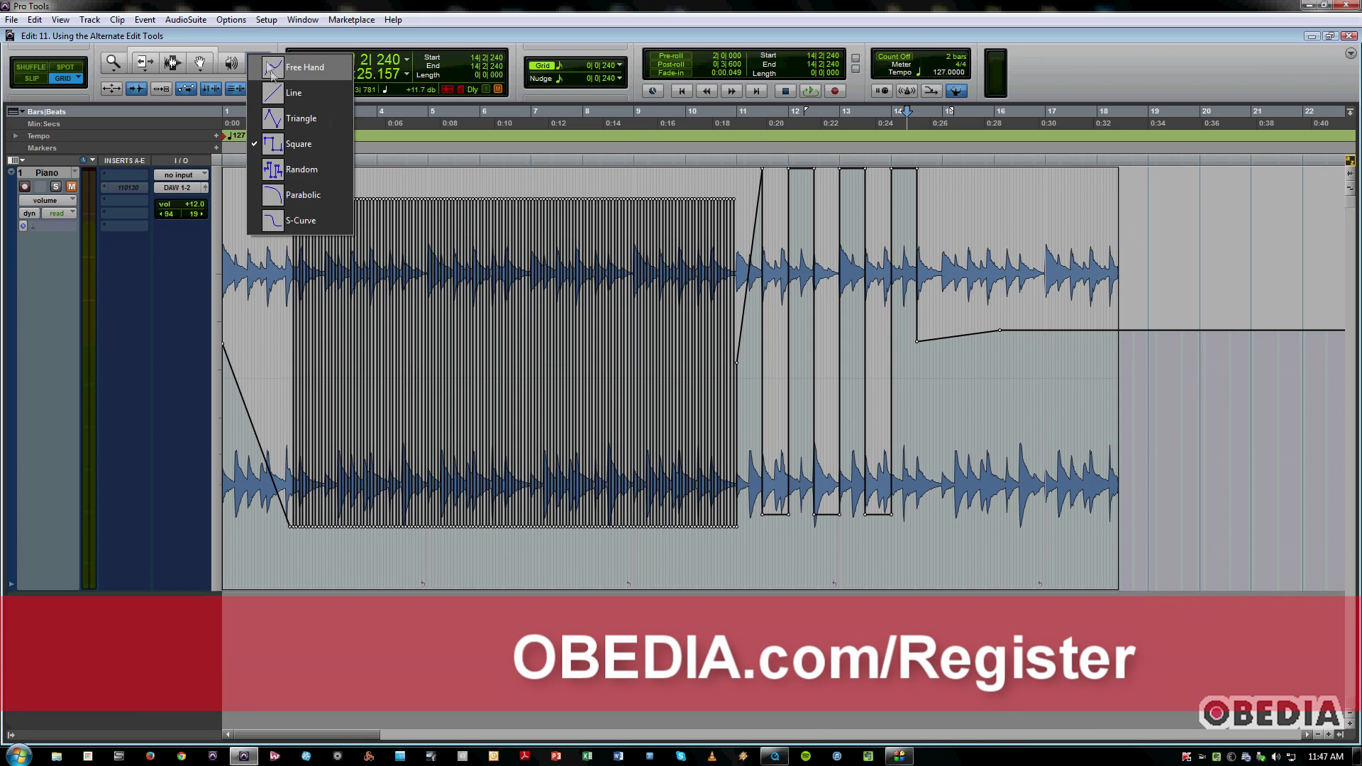
left_click(310, 195)
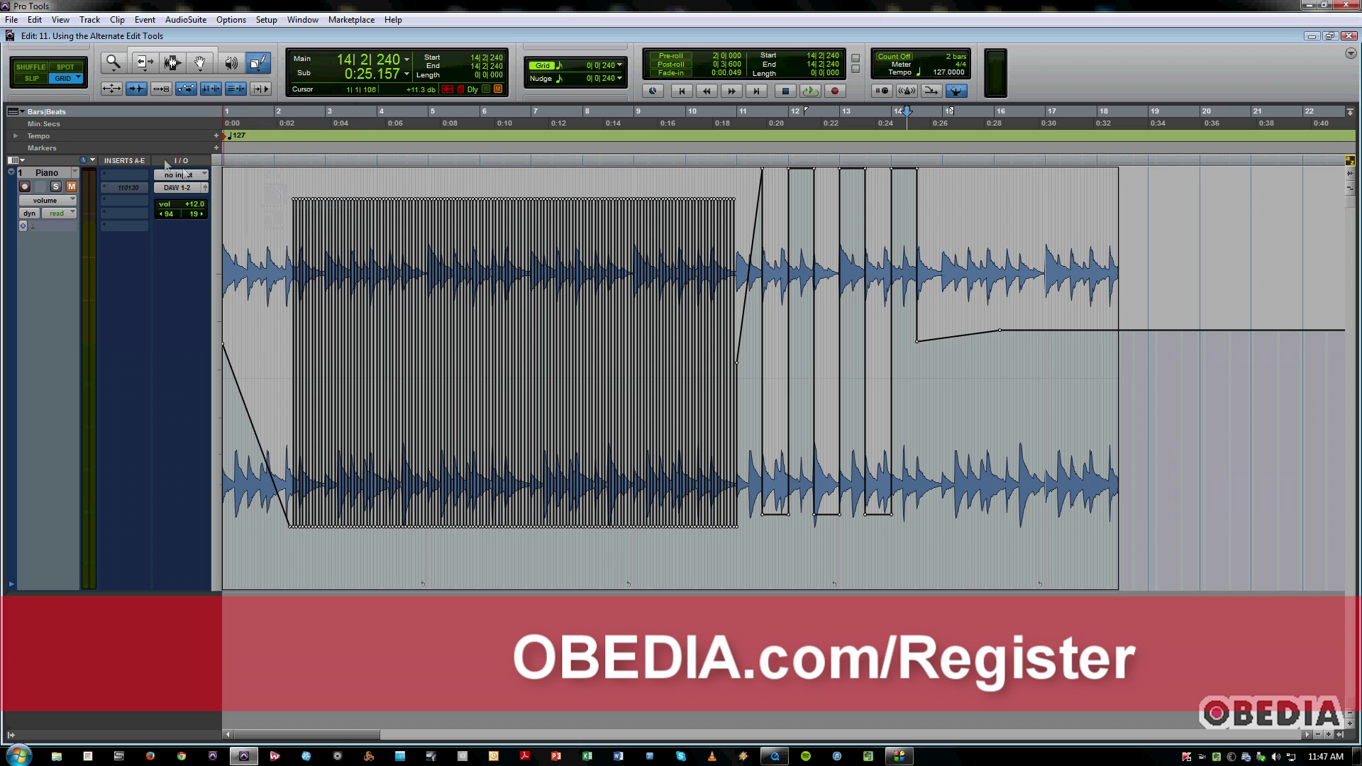
left_click(15, 136)
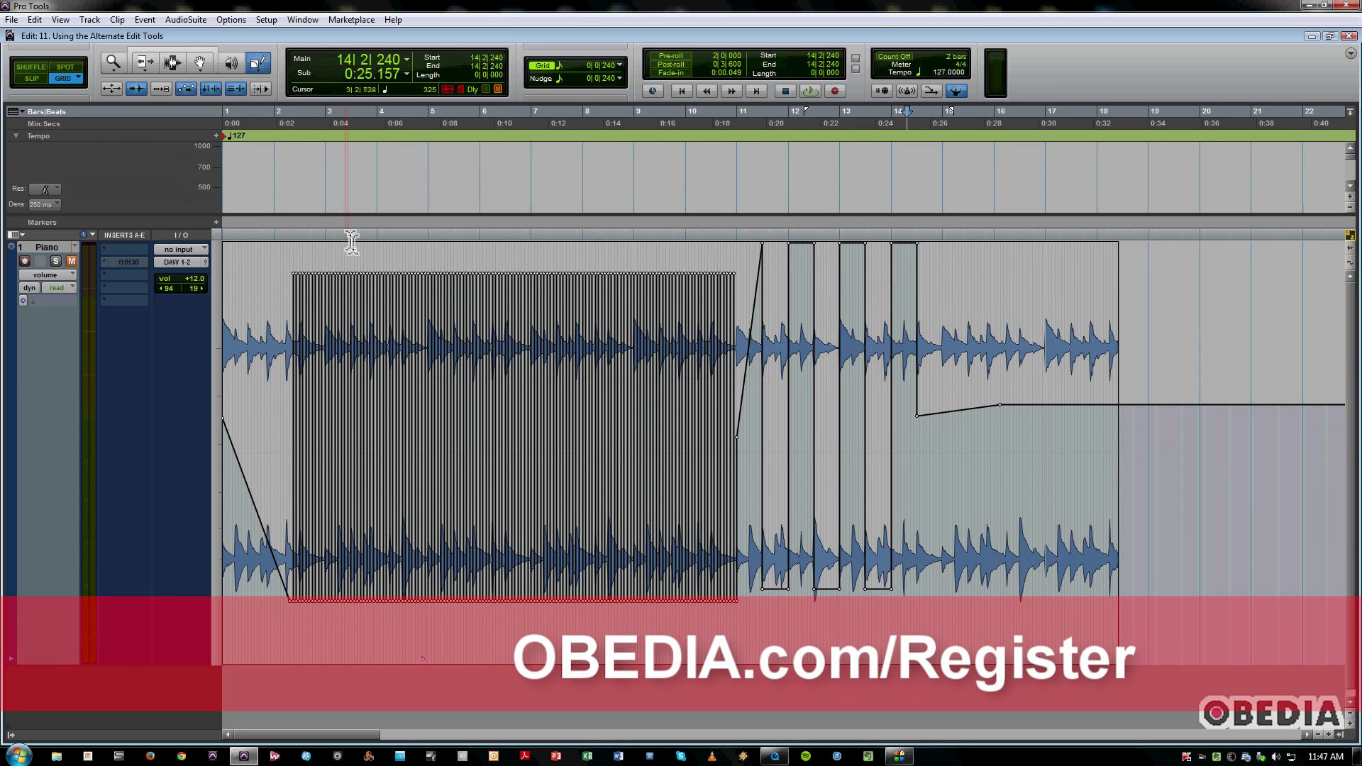
left_click_drag(363, 221, 356, 342)
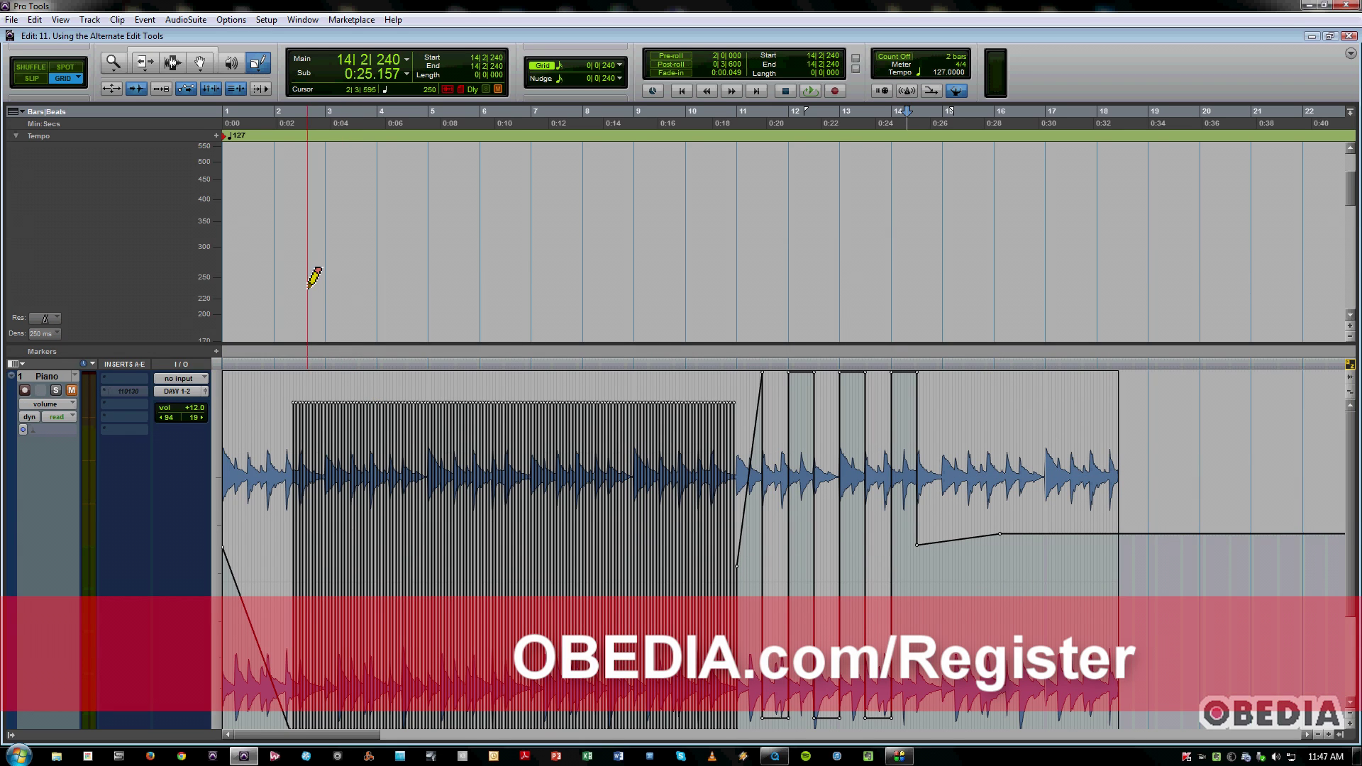
- With the Pencil, draw a tempo slowdown from 127 to about 116 BPM across bars 7–16
scroll(1292, 150, "down", 3)
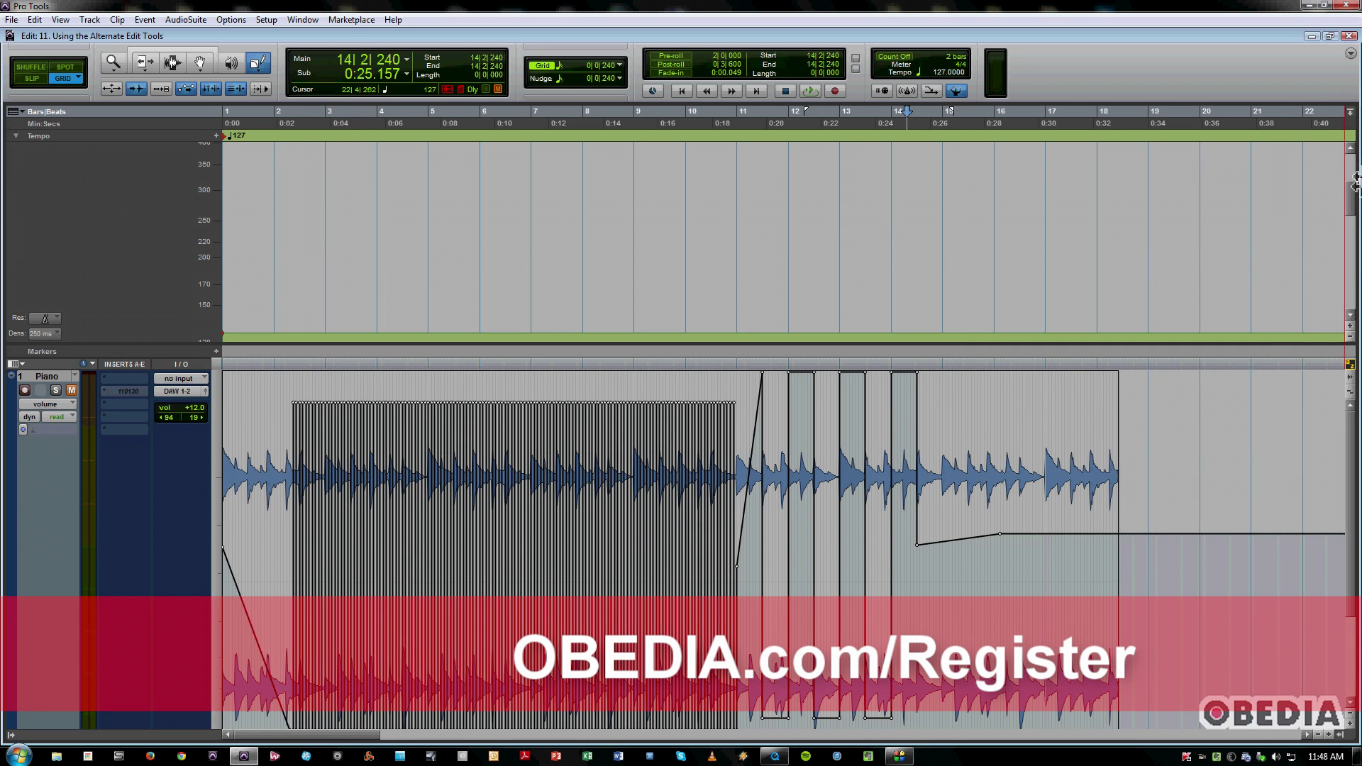
left_click_drag(1353, 207, 1354, 234)
scroll(1135, 258, "right", 3)
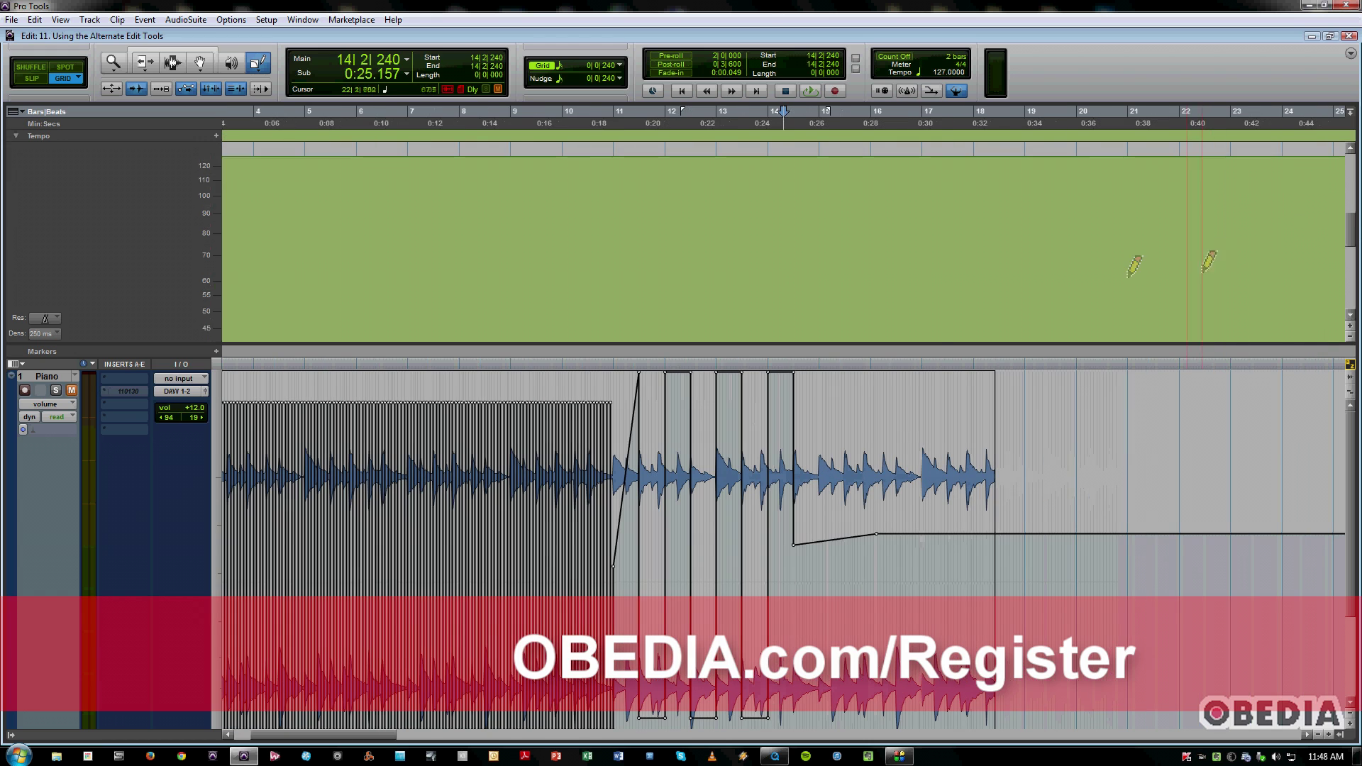
mouse_move(424, 175)
left_mouse_down()
mouse_move(474, 211)
mouse_move(531, 265)
mouse_move(734, 272)
mouse_move(887, 211)
left_mouse_up()
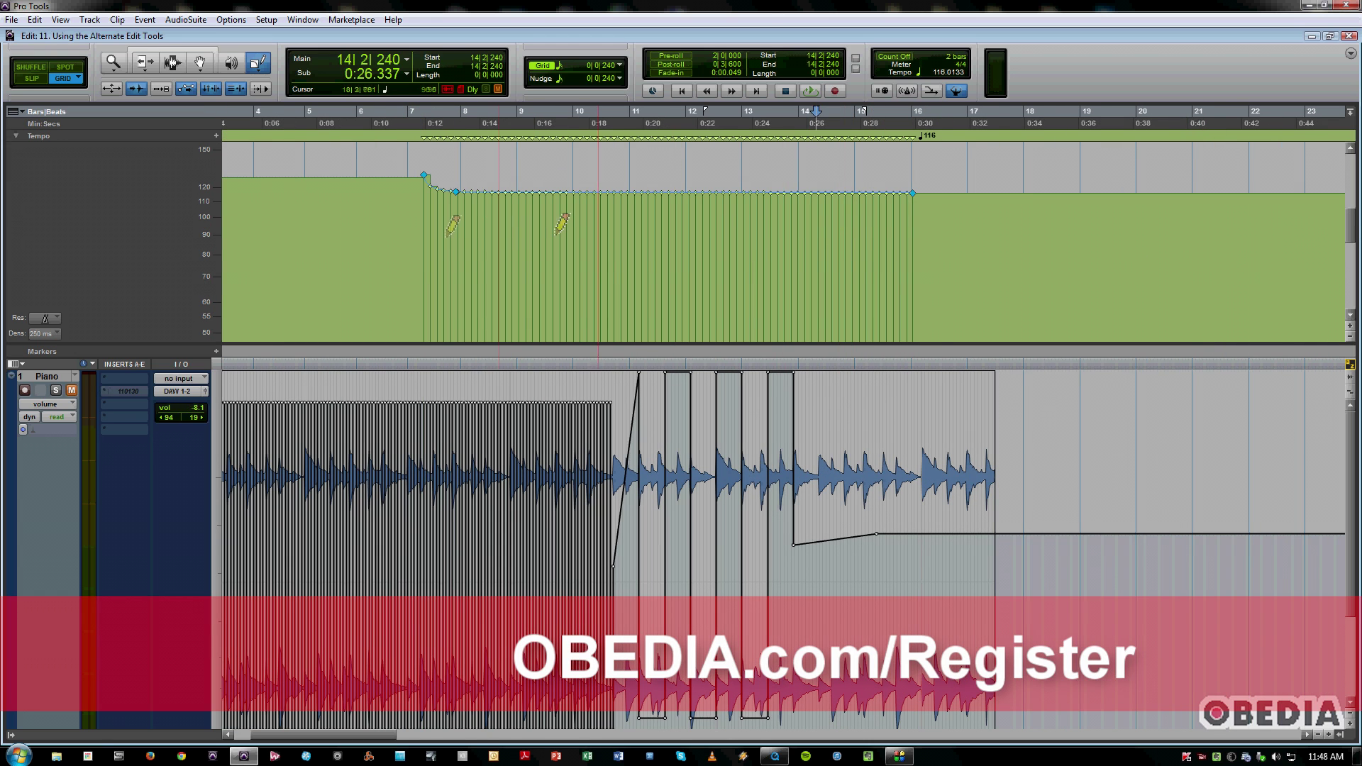